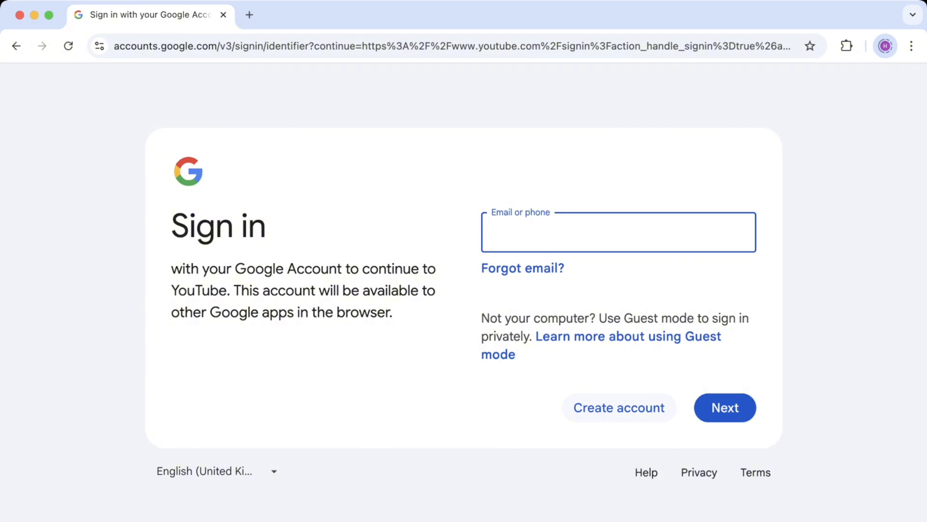
Start creating a new Google account for personal use
left_click(619, 407)
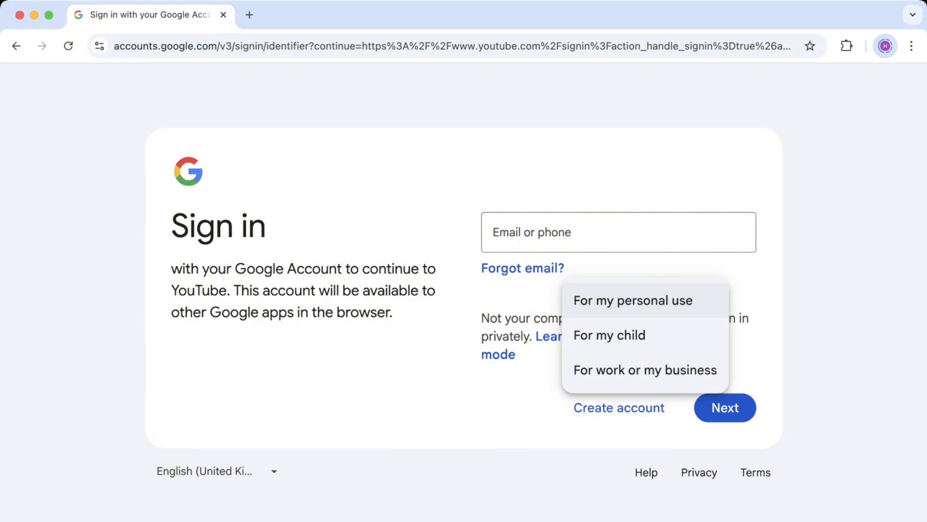
left_click(633, 300)
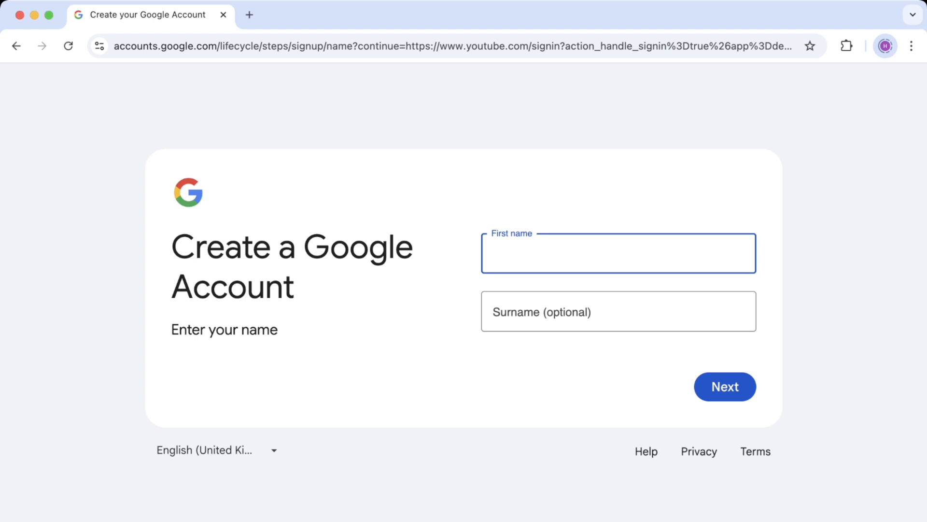
Enter the account holder's first name and birthday, with January as the month
type("Taylor")
key("Return")
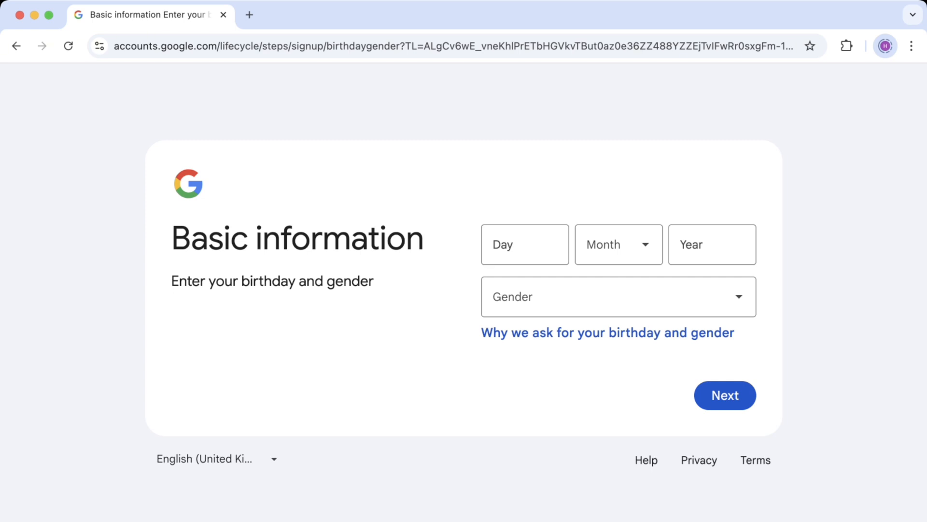
left_click(525, 245)
type("01")
left_click(619, 244)
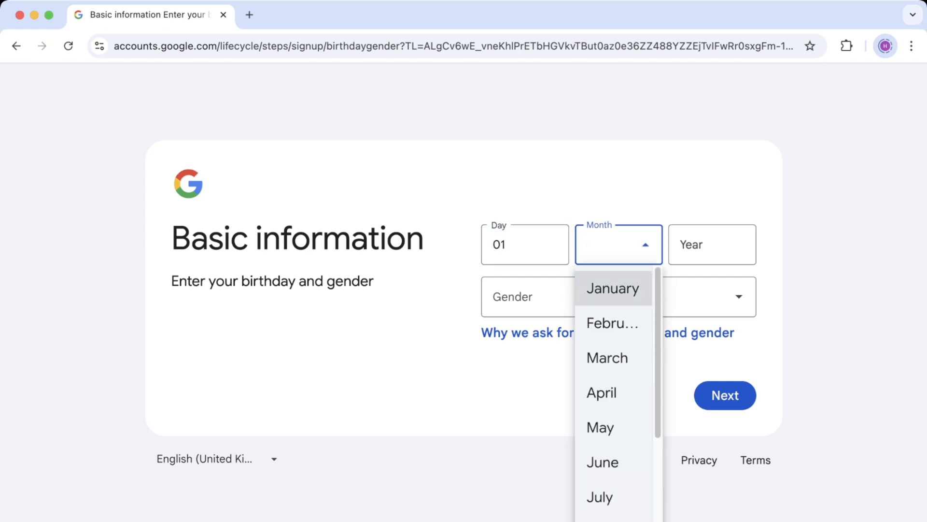
left_click(613, 288)
left_click(713, 245)
type("18")
key("BackSpace")
type("980")
Set the gender and choose to get a new Gmail address
left_click(618, 297)
left_click(619, 375)
left_click(725, 395)
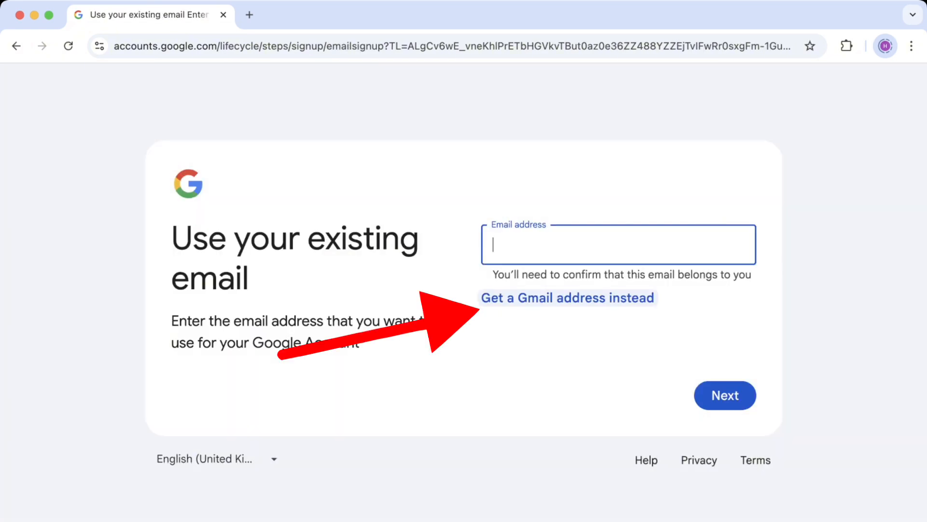
left_click(568, 297)
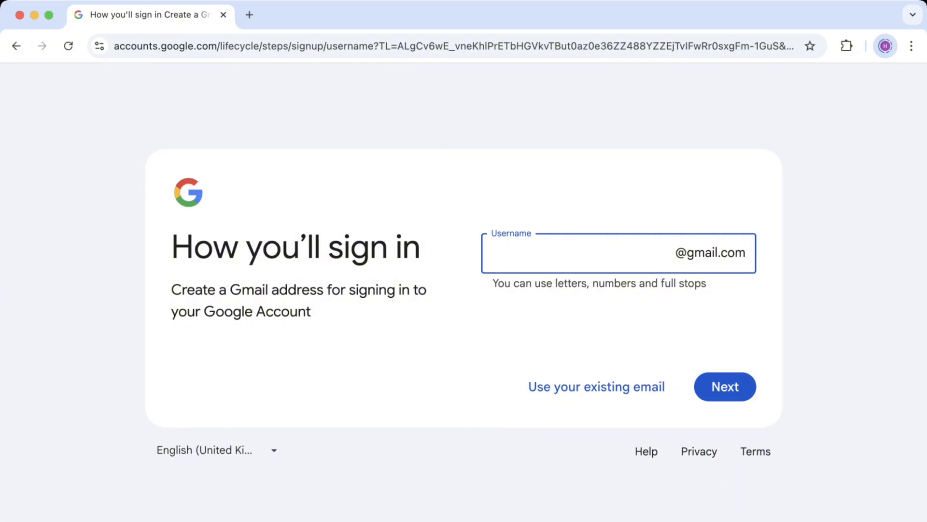
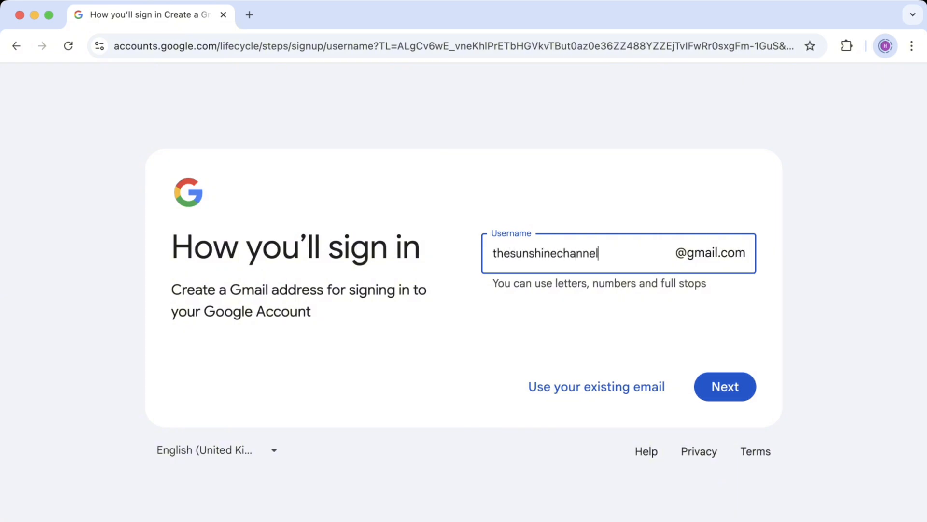
Pick an available Gmail username, adding digits after the first choice is taken
key("Return")
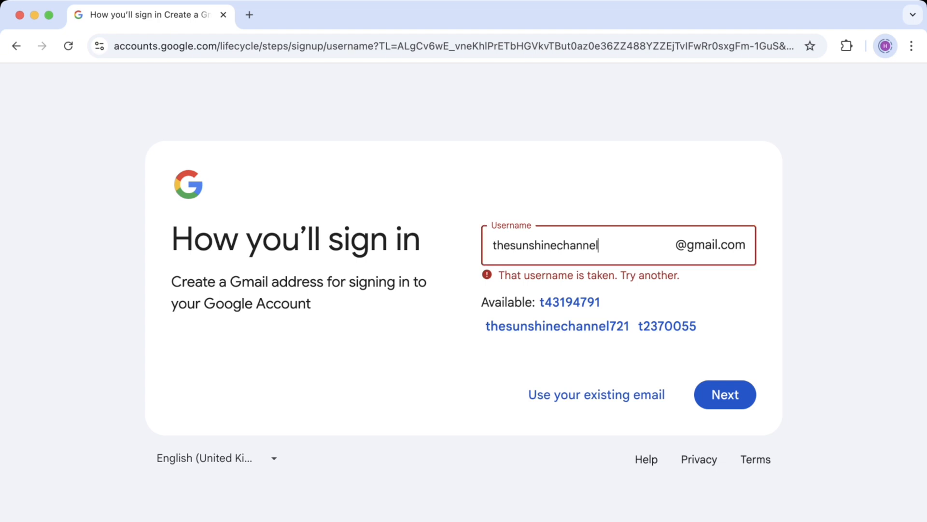
key("Return")
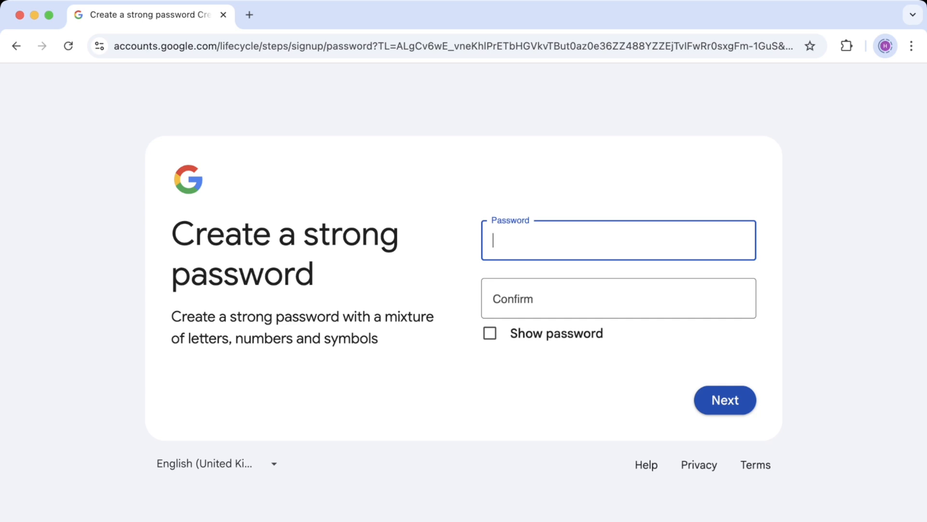
Set and confirm the account password
type("•••••••••••••••")
key("Tab")
type("••")
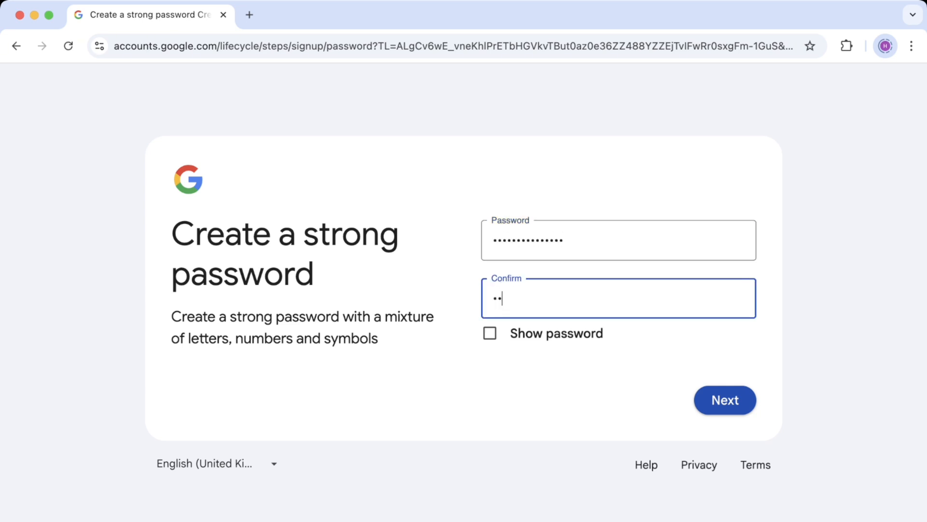
type("•••••••••••••")
key("Return")
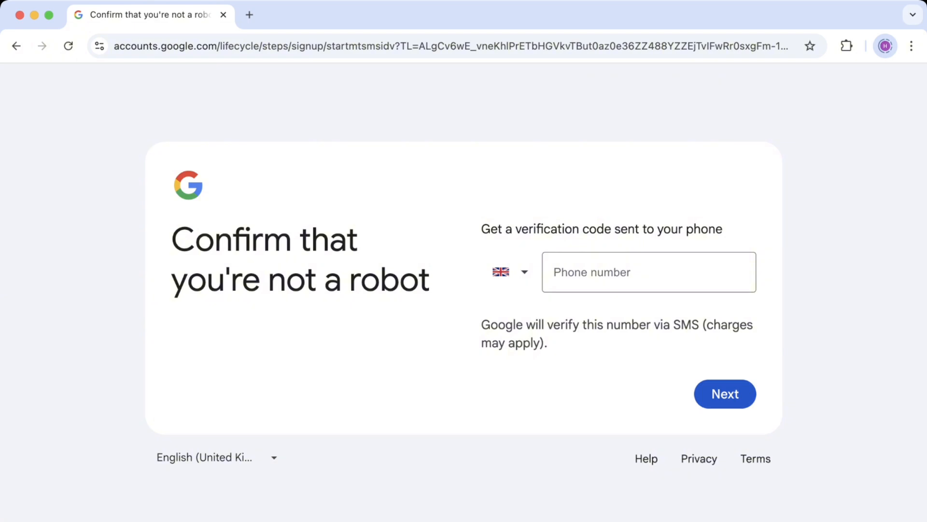
Verify the account with a phone number and the texted 6-digit code
left_click(650, 272)
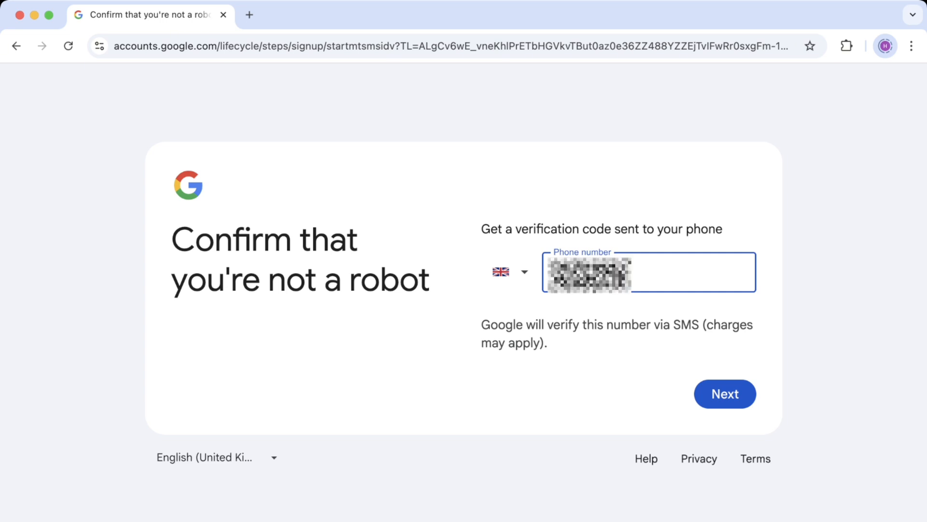
left_click(725, 393)
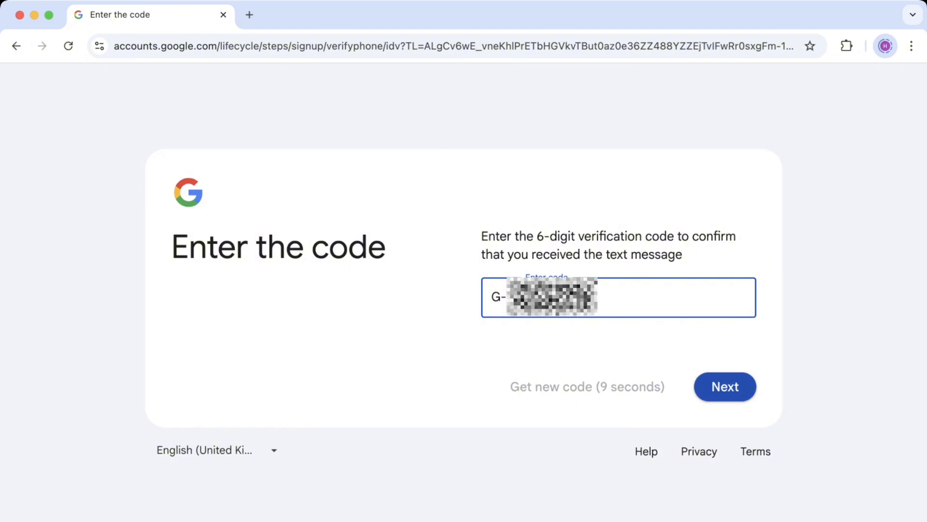
key("Return")
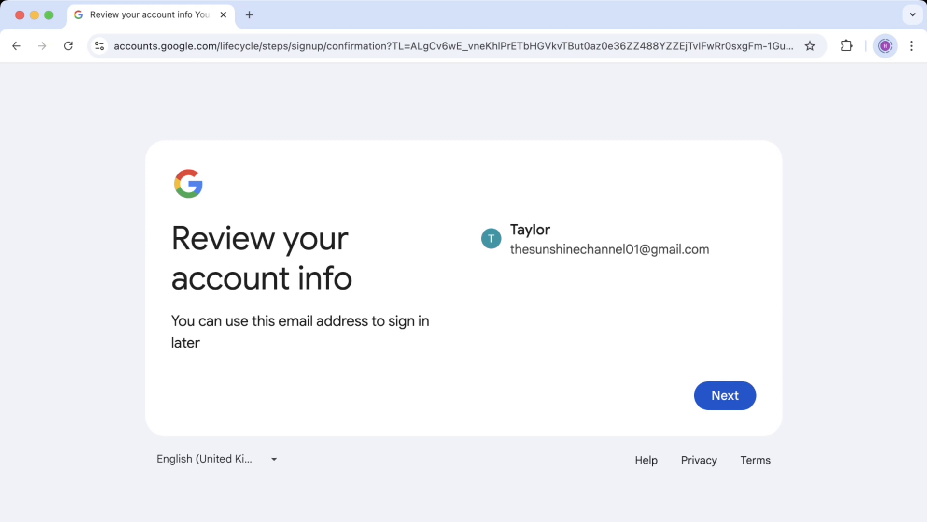
Confirm the account info, accept all express personalisation settings, and agree to Google's terms
left_click(725, 395)
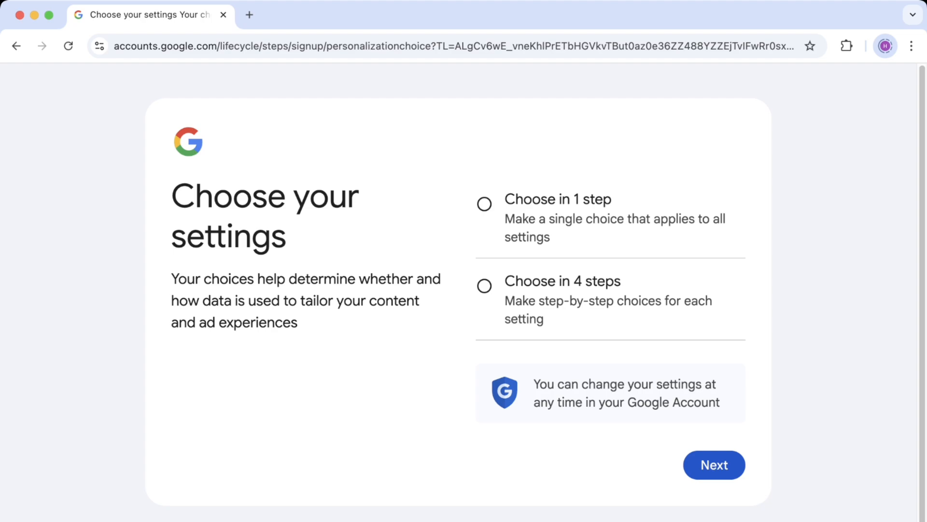
left_click(484, 204)
left_click(714, 464)
scroll(611, 314, "down", 15)
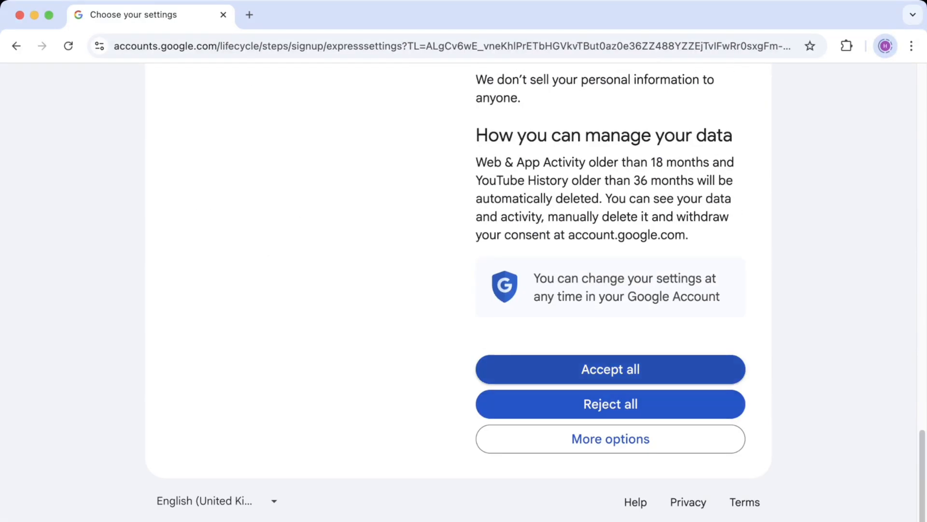
left_click(611, 369)
scroll(610, 290, "down", 10)
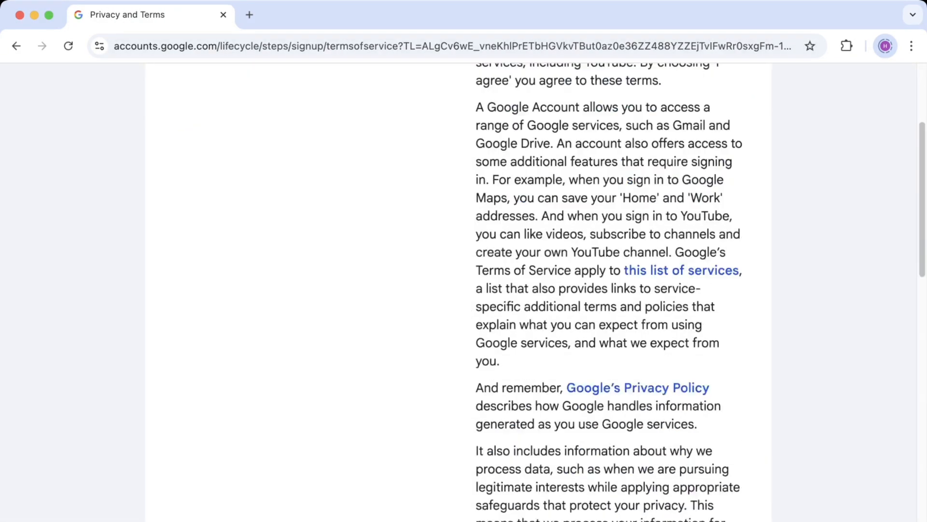
scroll(611, 290, "down", 15)
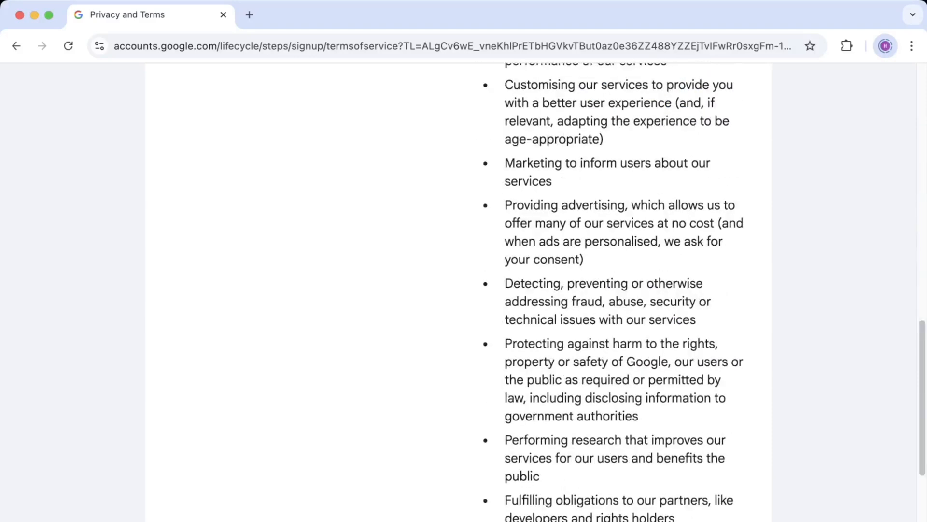
left_click(707, 438)
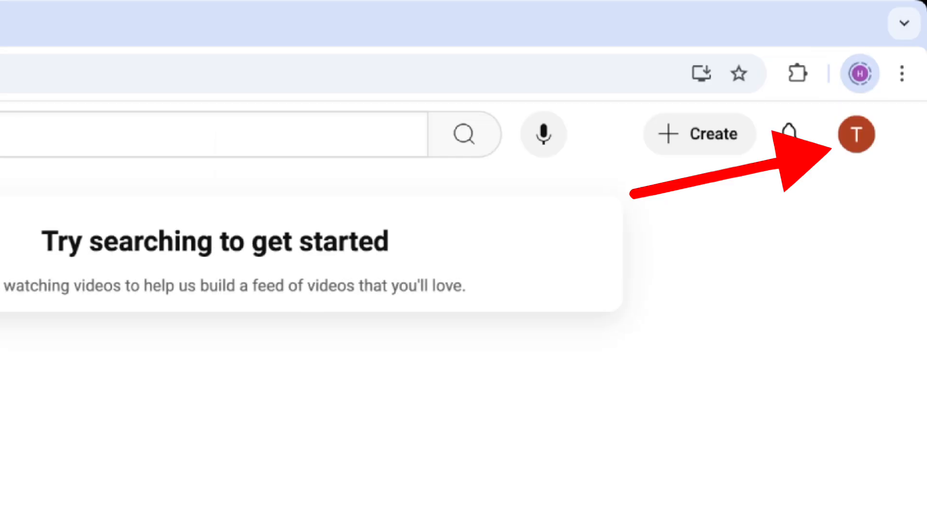
Choose Create a channel from the profile avatar's account menu
left_click(857, 135)
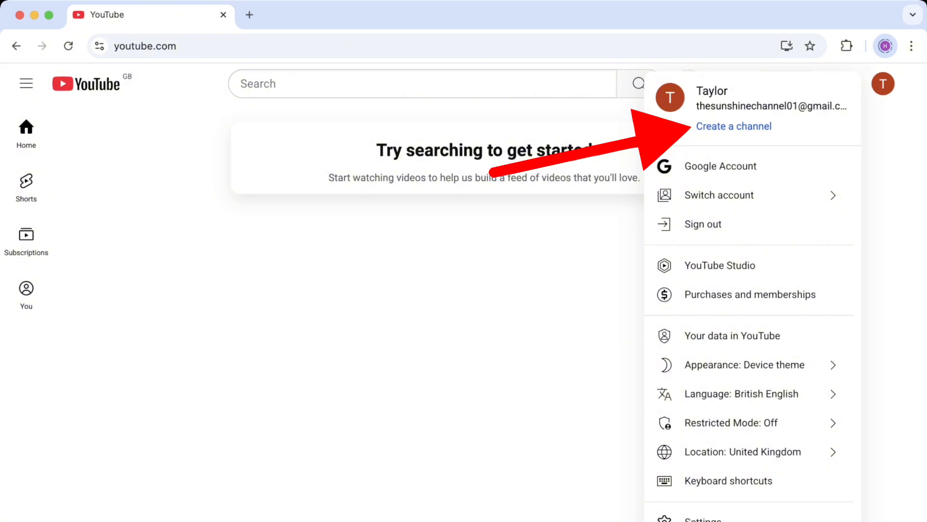
left_click(734, 126)
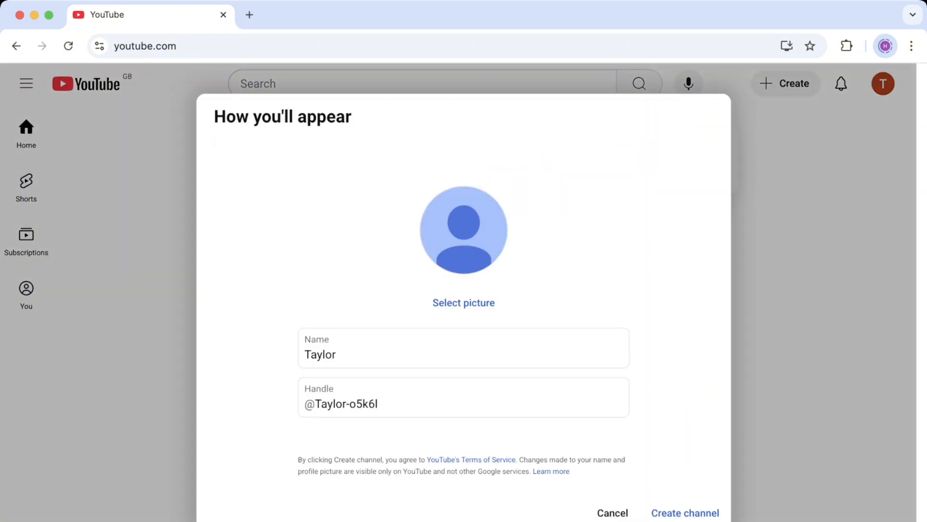
Replace the prefilled channel name with 'Sunshine Channel'
left_click_drag(338, 355, 304, 355)
left_click_drag(378, 404, 321, 404)
left_click(337, 354)
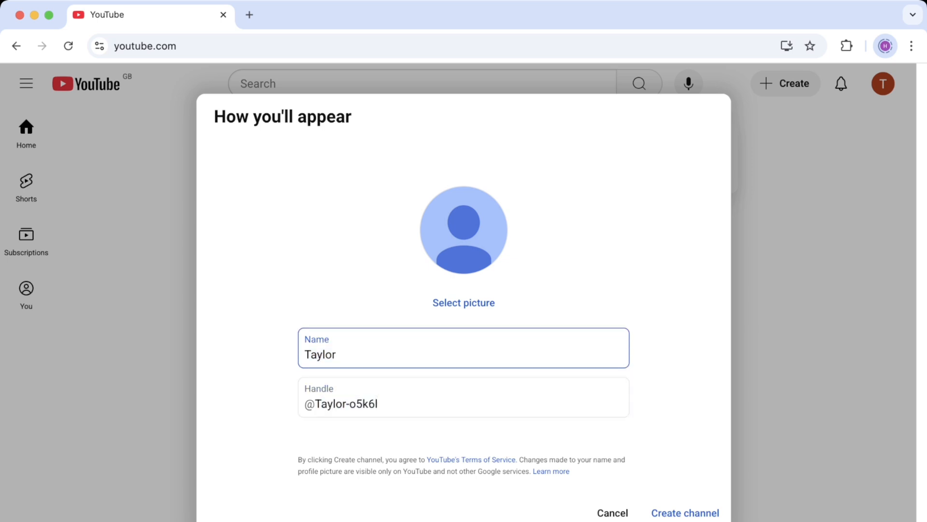
left_click_drag(337, 354, 304, 355)
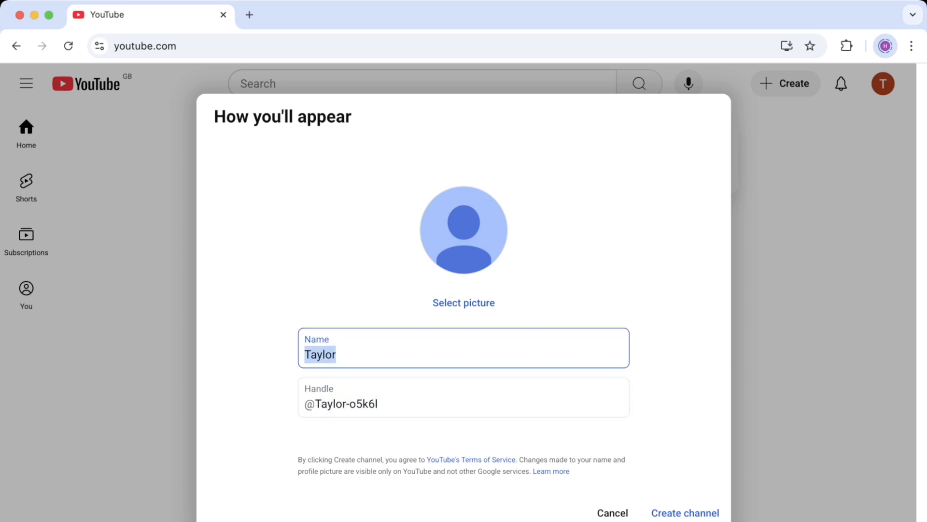
type("Sunshu")
key("BackSpace")
type("ine ")
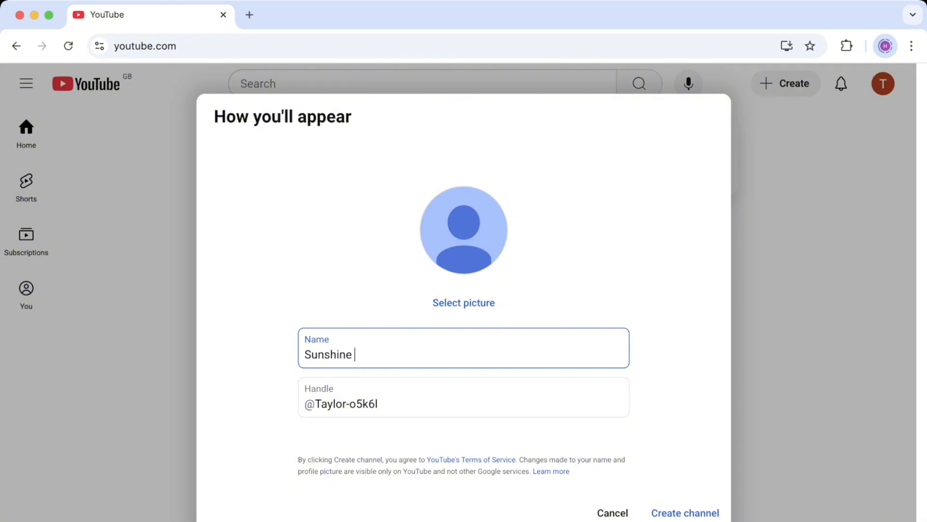
type("Channel")
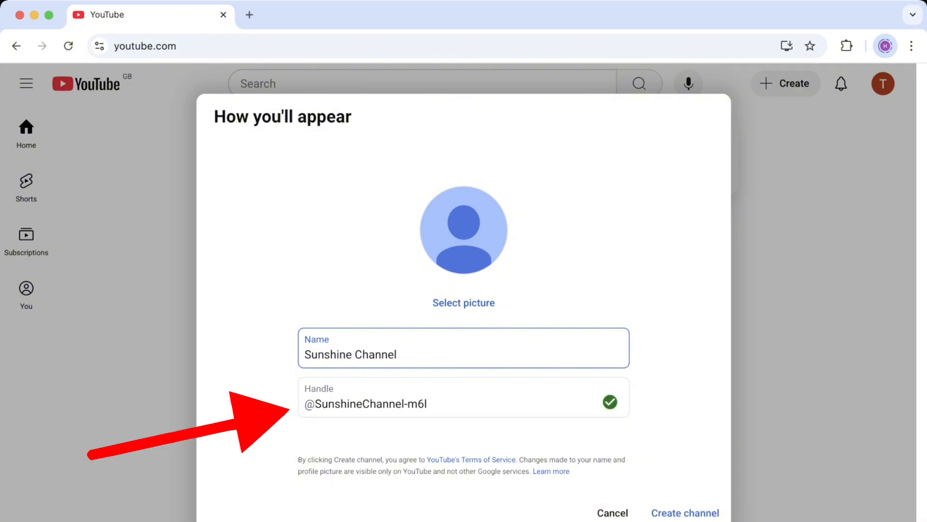
left_click_drag(315, 404, 405, 404)
left_click(428, 404)
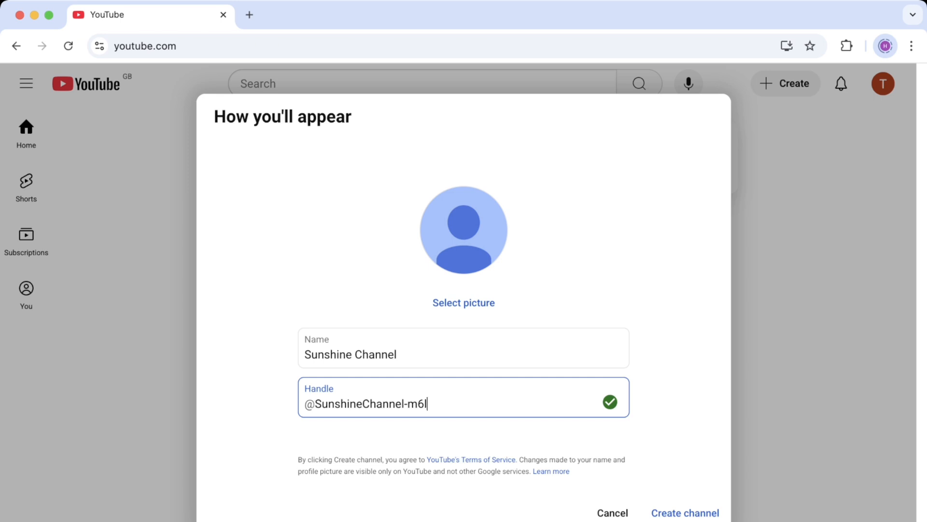
key("alt+shift+Left")
key("BackSpace")
key("BackSpace")
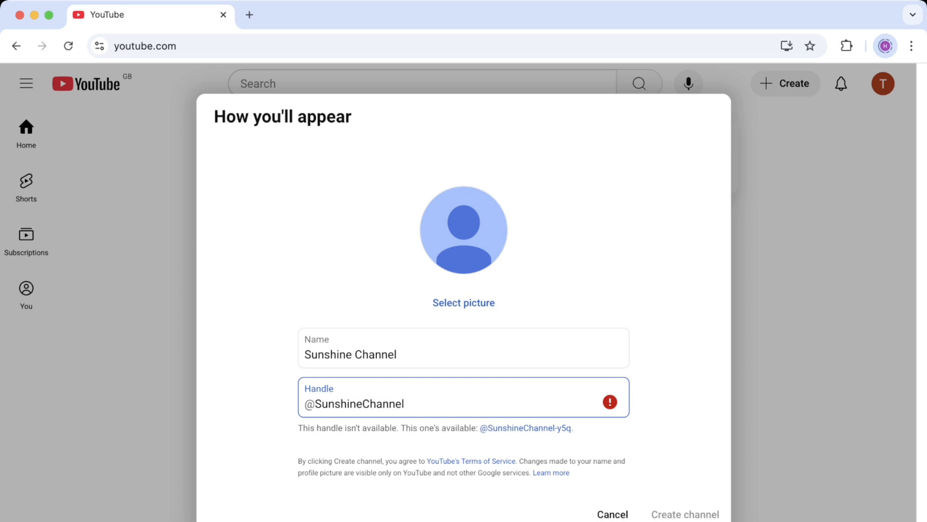
type("011")
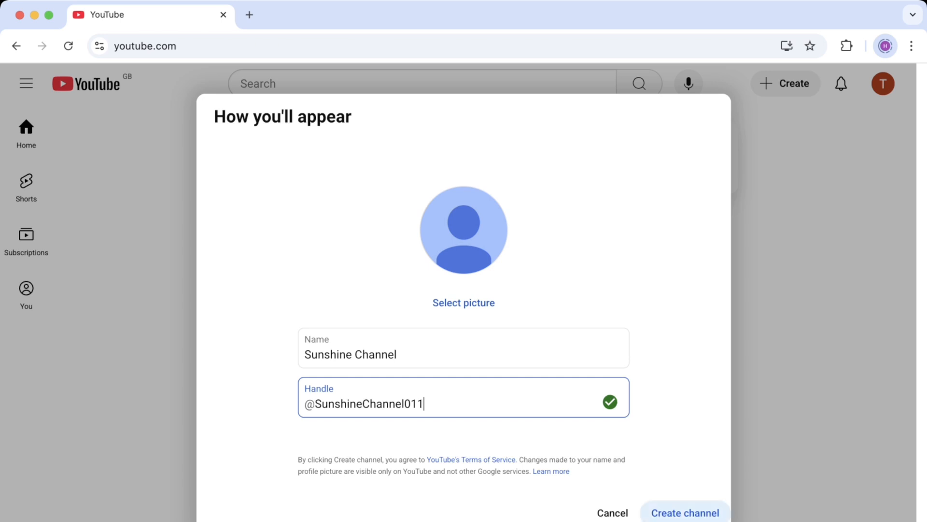
left_click(686, 512)
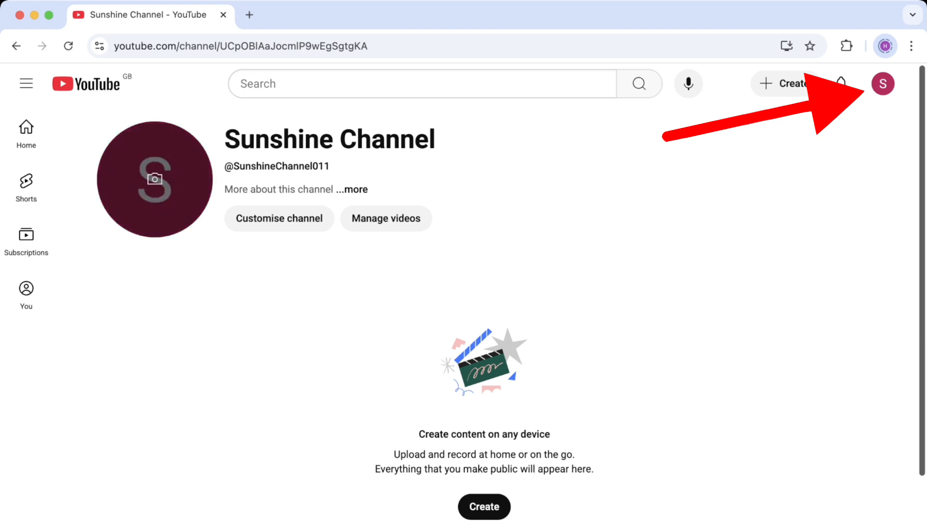
Open YouTube Studio for Sunshine Channel from the account menu
left_click_drag(225, 140, 240, 140)
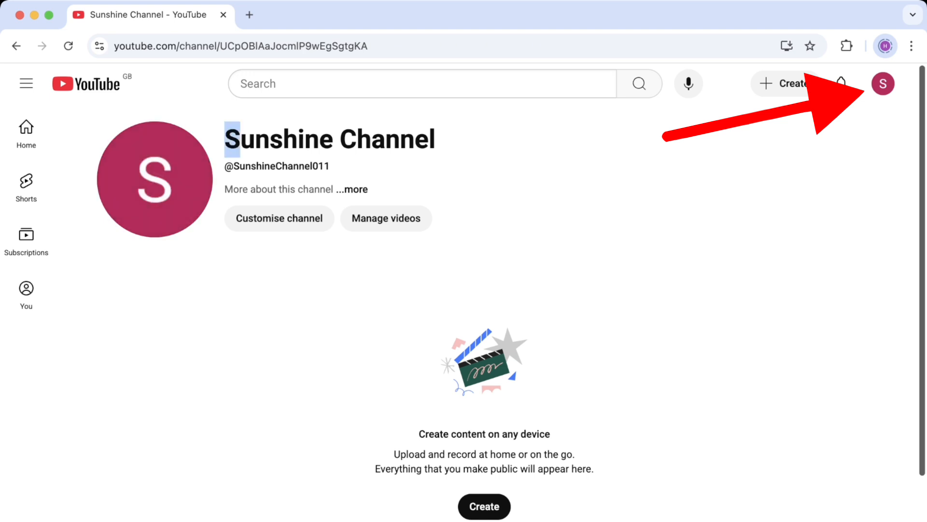
left_click(883, 83)
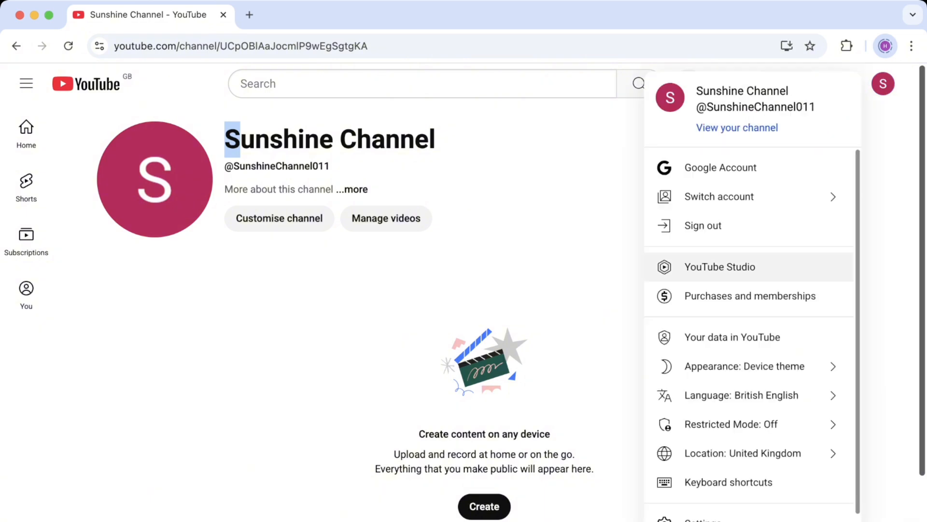
left_click(720, 266)
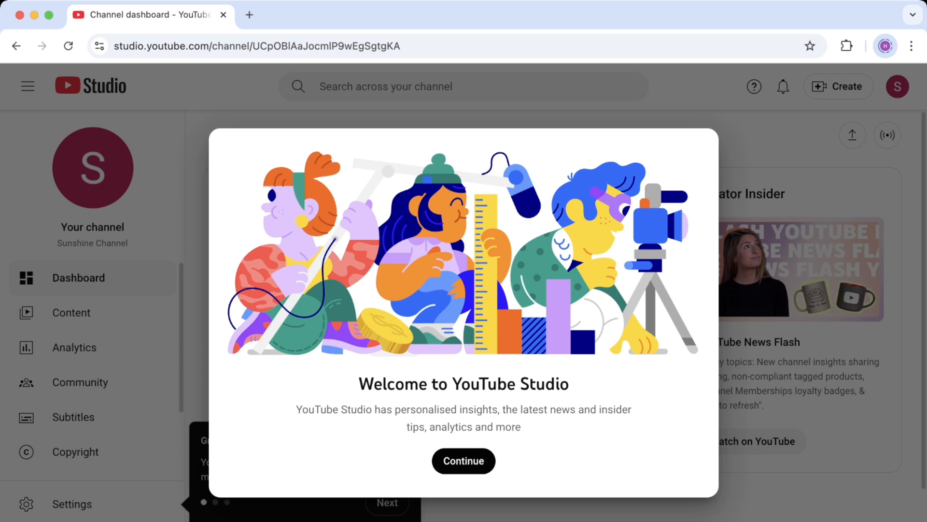
Dismiss the welcome and Grow your team messages, then go to Customisation
left_click(464, 461)
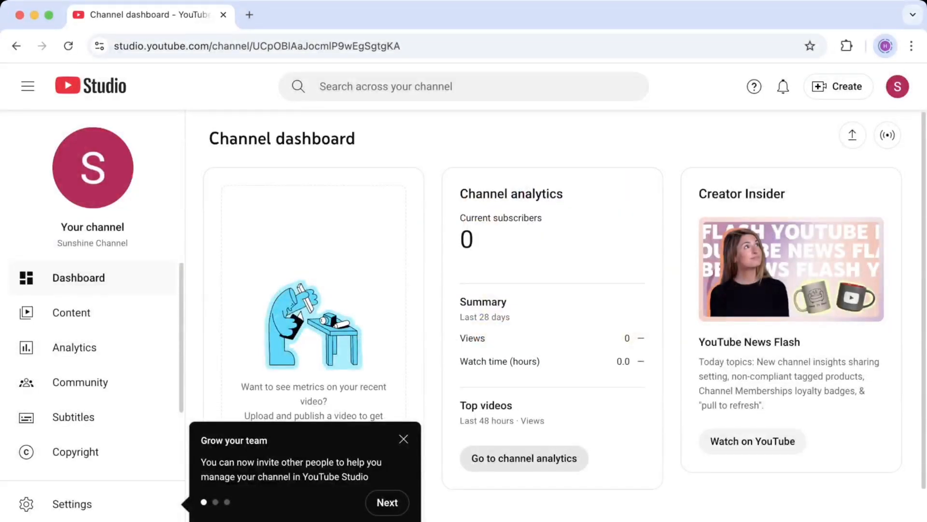
left_click(404, 438)
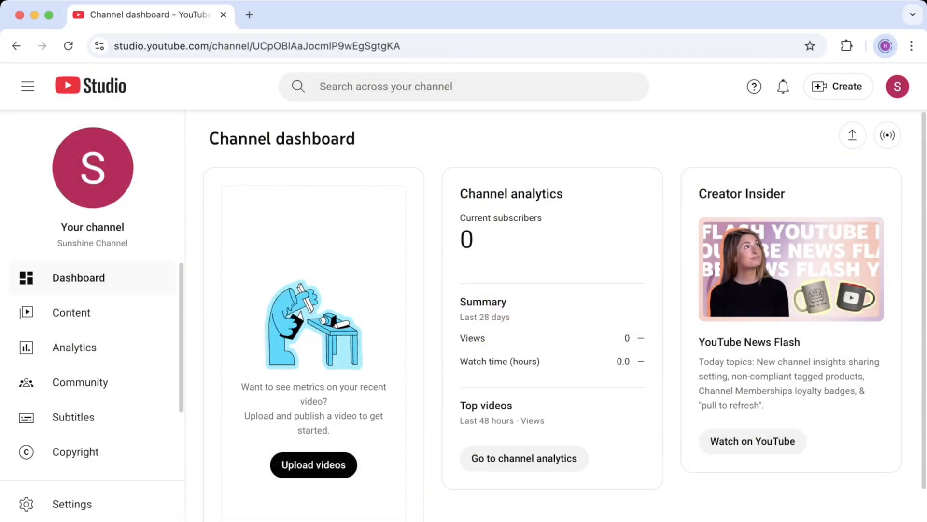
scroll(565, 314, "down", 1)
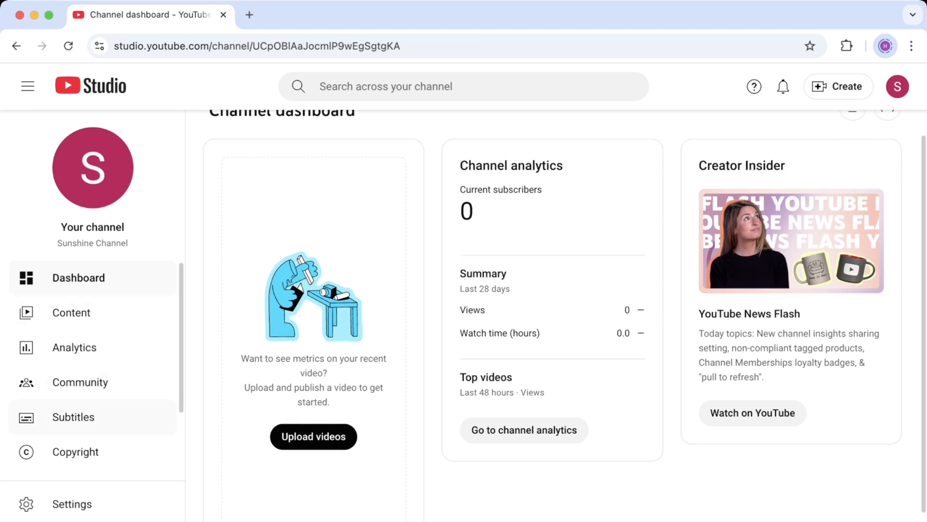
scroll(94, 372, "down", 3)
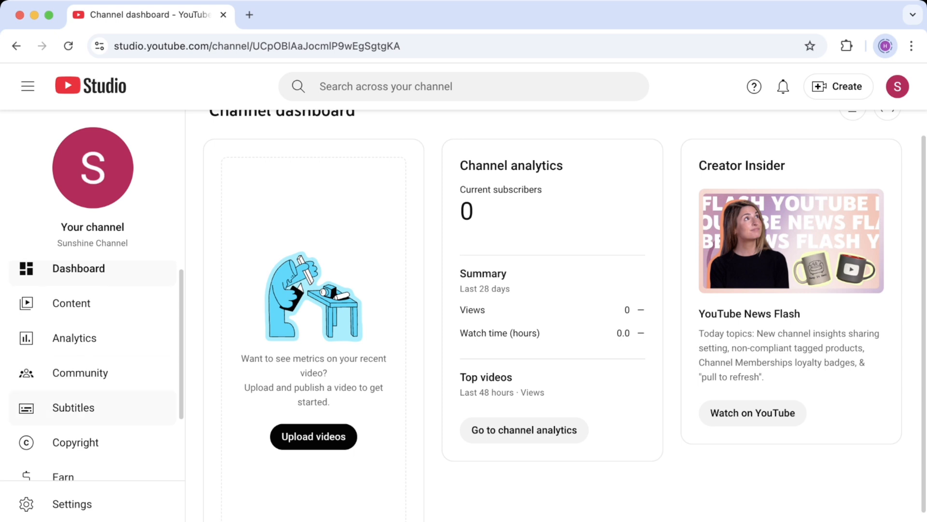
scroll(101, 370, "down", 1)
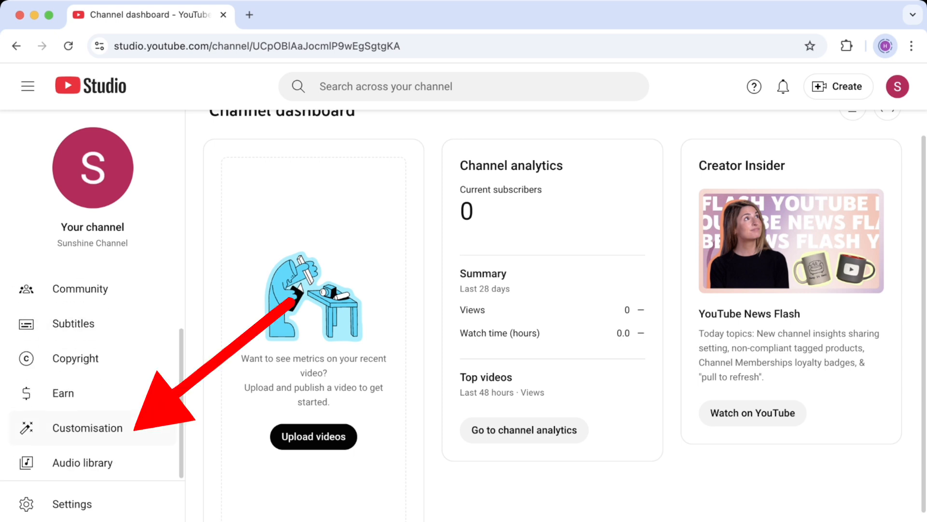
left_click(88, 427)
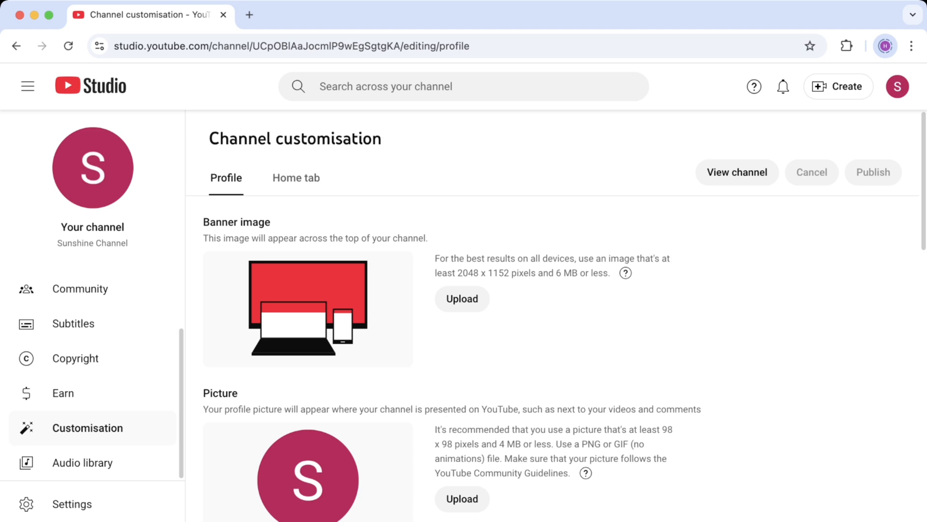
Upload the Sunshine Channel banner artwork (2048 x 1152 recommended) and apply its crop
left_click_drag(203, 222, 270, 223)
left_click_drag(203, 239, 428, 238)
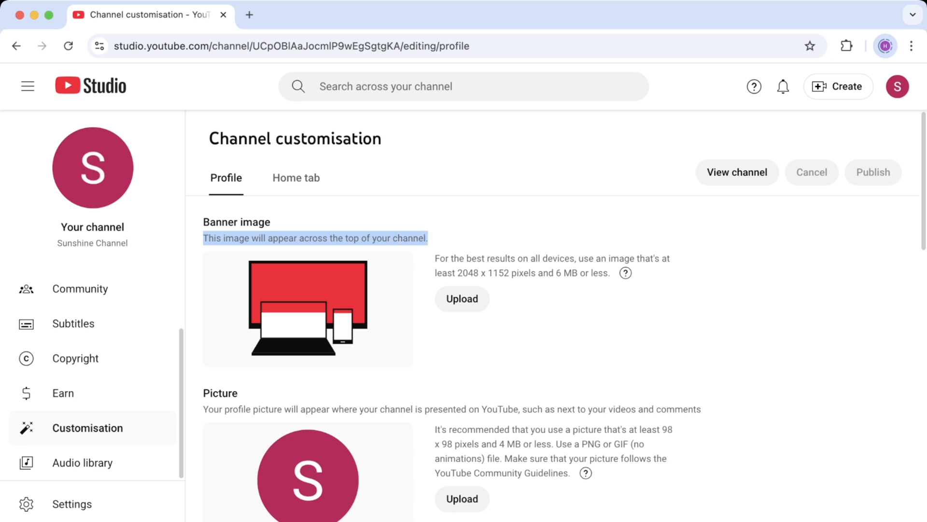
left_click(431, 241)
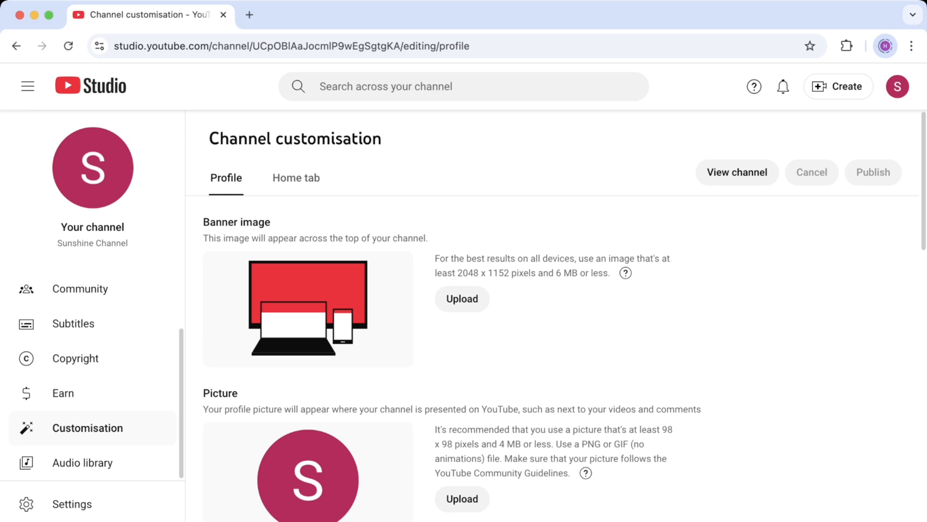
left_click_drag(458, 273, 511, 273)
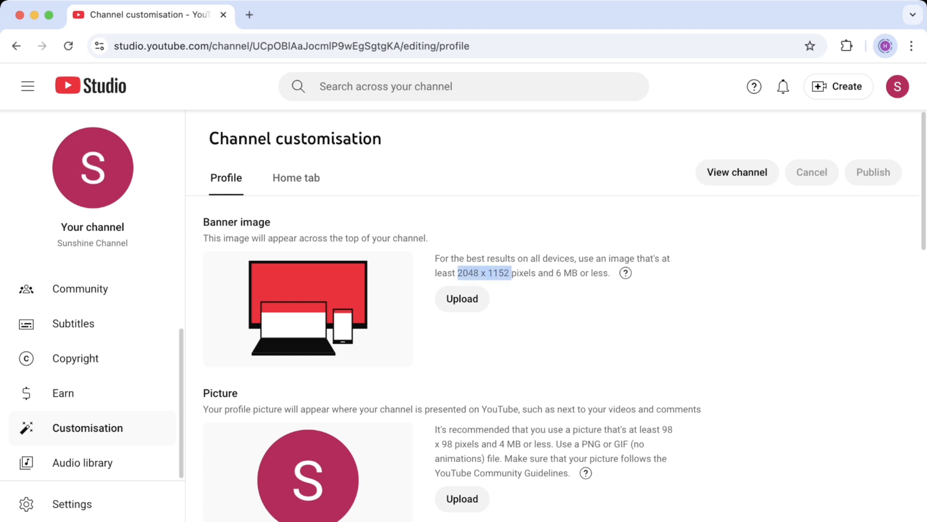
left_click(462, 298)
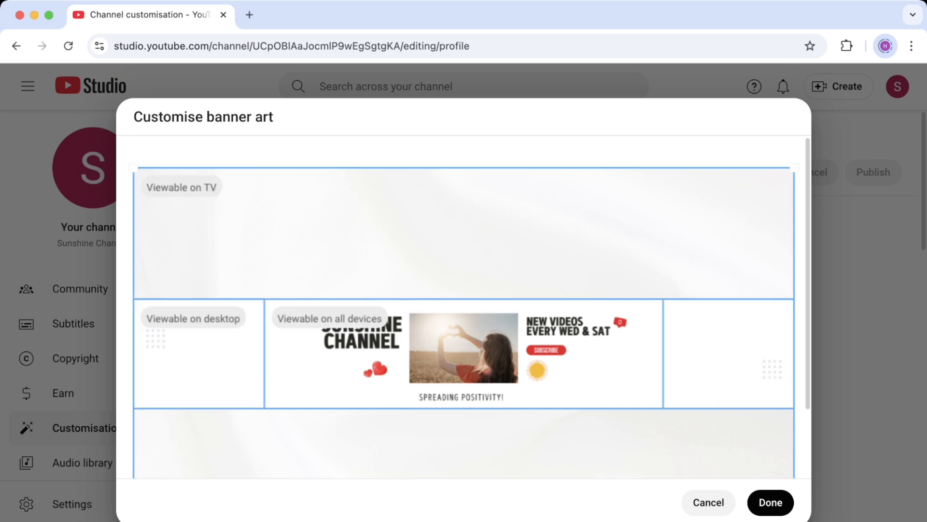
scroll(464, 309, "down", 3)
left_click(770, 502)
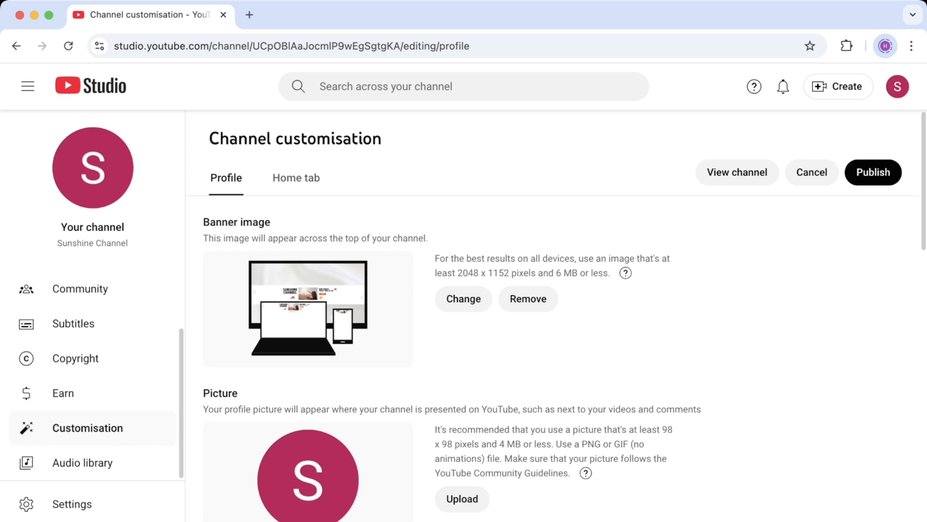
Upload the sunset-over-the-sea sailboat photo as the profile picture and accept its crop
scroll(462, 433, "down", 2)
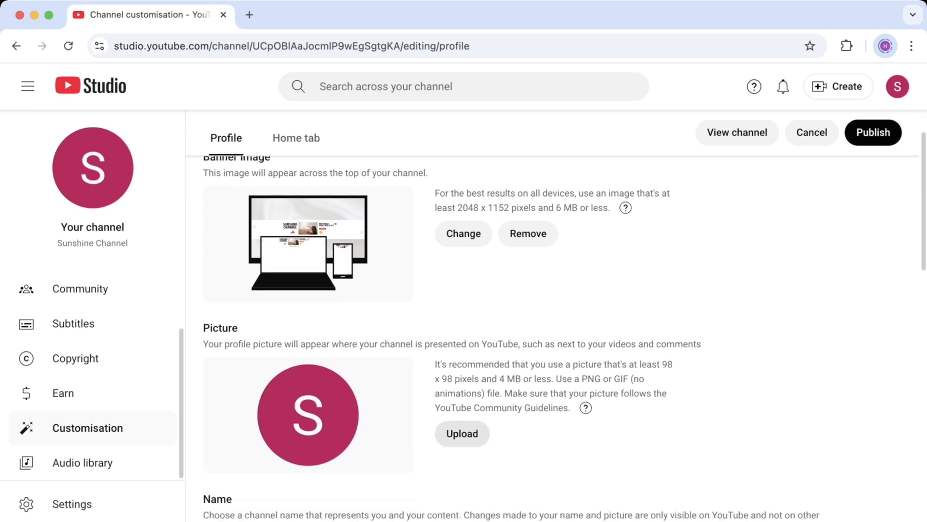
left_click(462, 434)
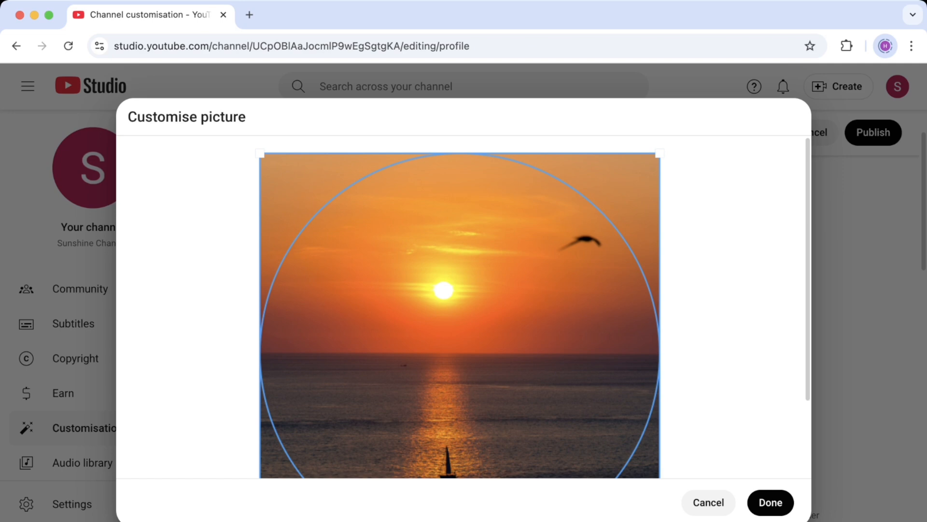
left_click(770, 502)
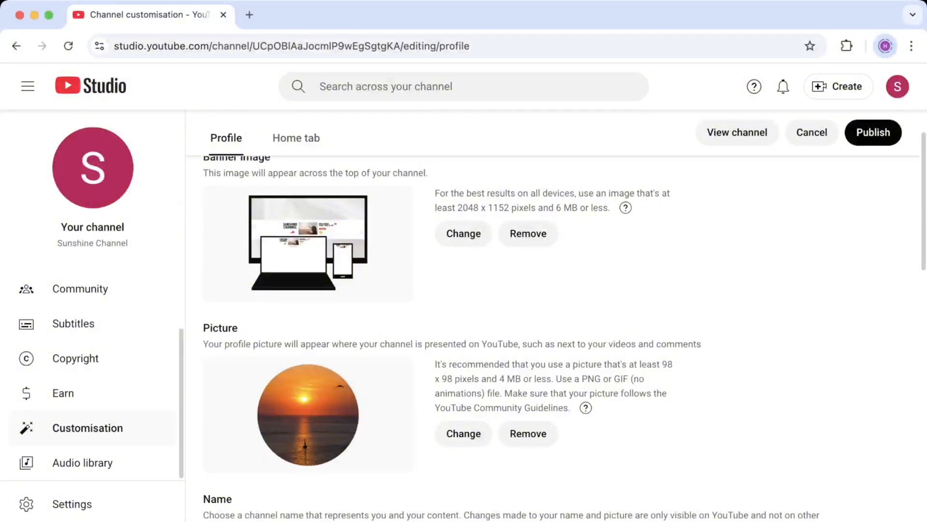
scroll(555, 324, "up", 1)
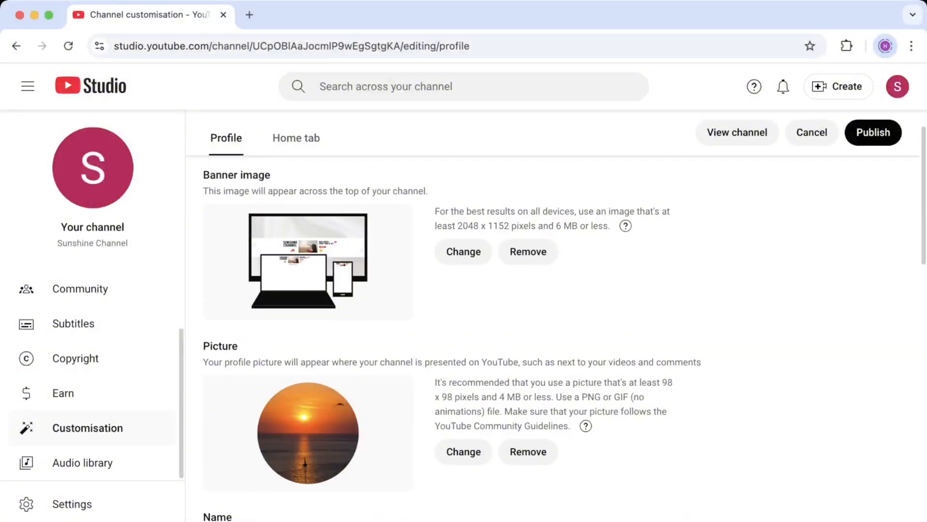
scroll(555, 338, "down", 6)
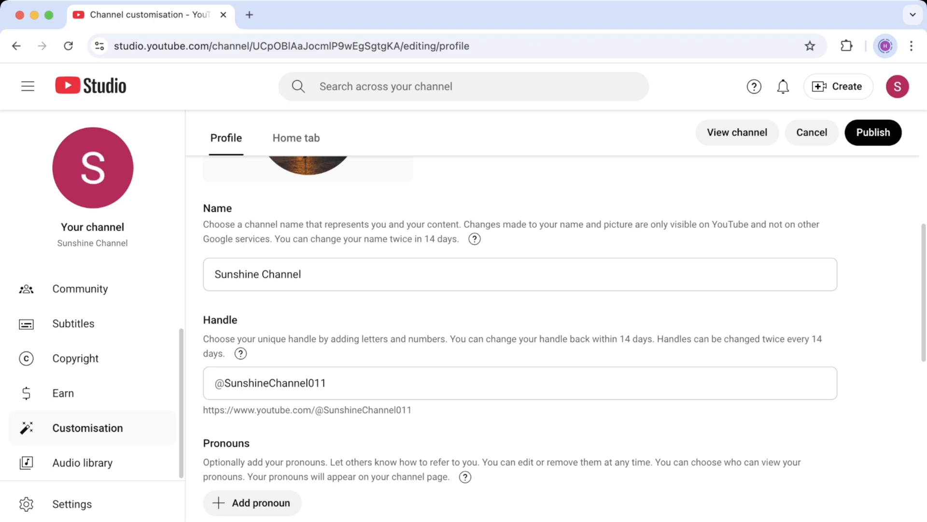
mouse_move(241, 353)
left_click_drag(412, 410, 202, 409)
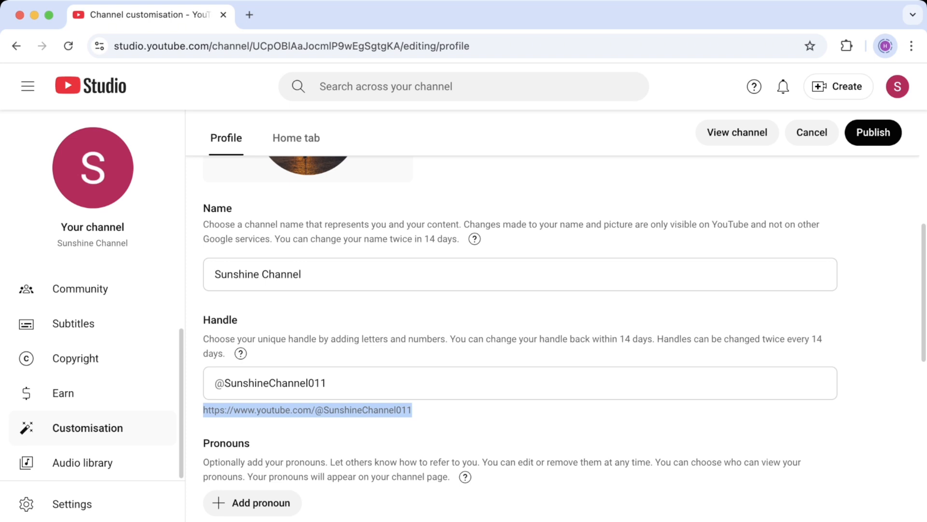
left_click(435, 411)
left_click_drag(316, 410, 412, 410)
left_click(435, 410)
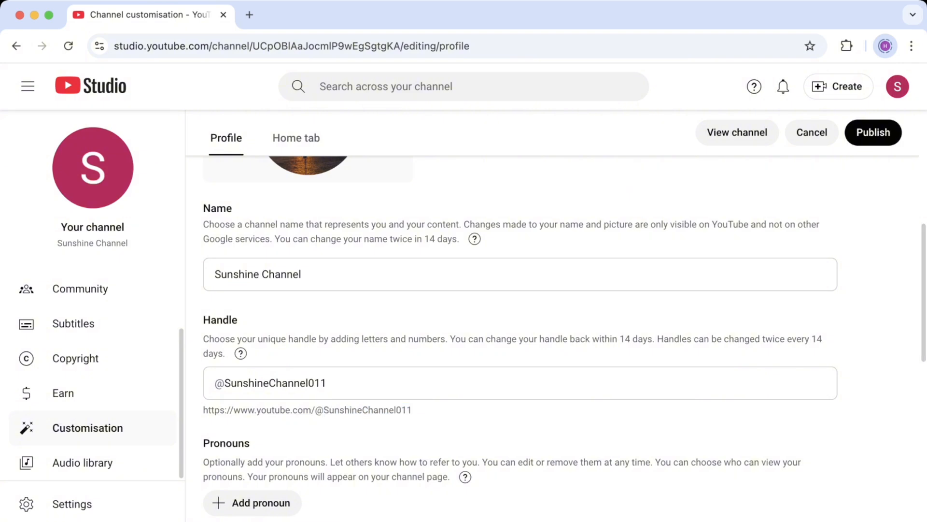
scroll(520, 338, "down", 4)
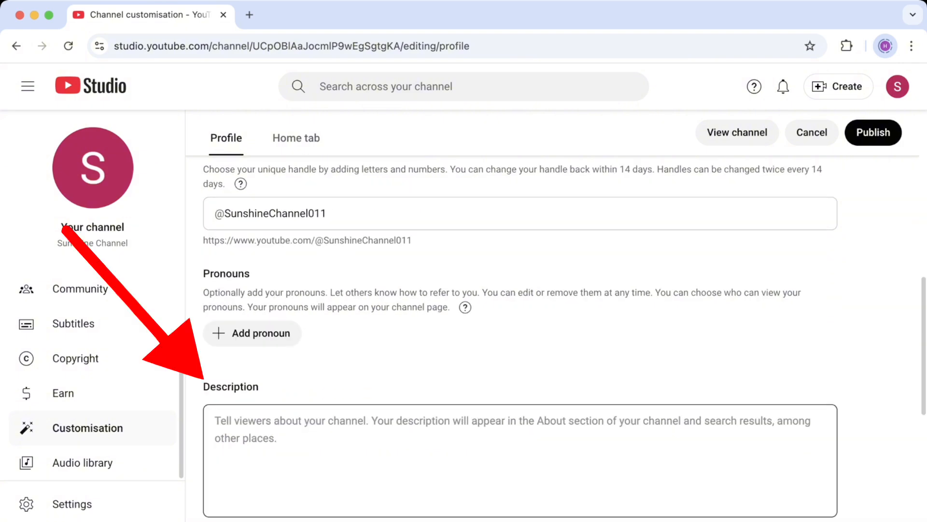
Enter the description 'This channel is about spreading positivity and motivation!' and review the remaining profile fields
left_click(434, 435)
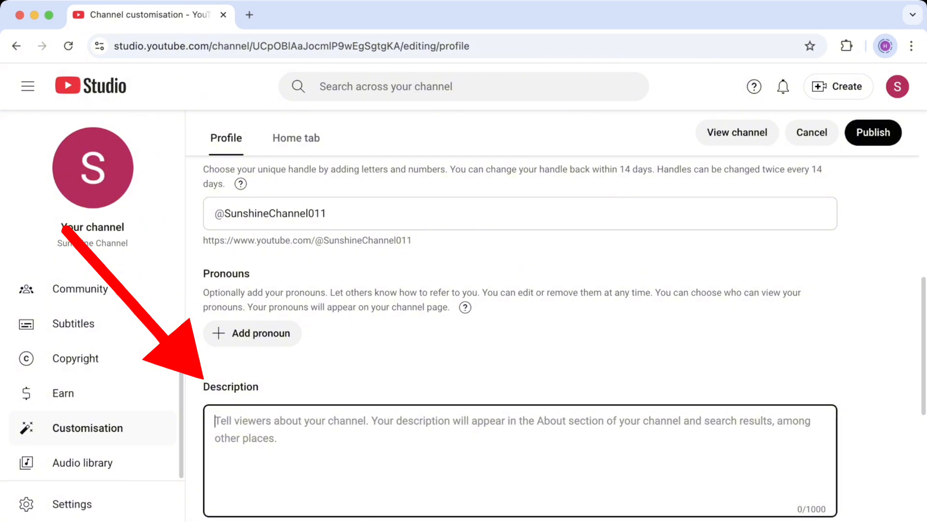
type("This channel is about sp")
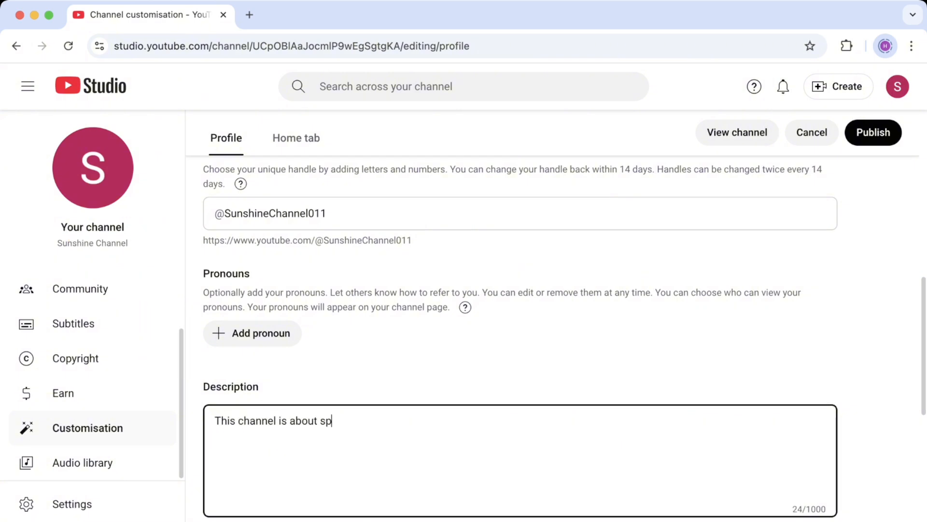
type("reading positivity and motivation!")
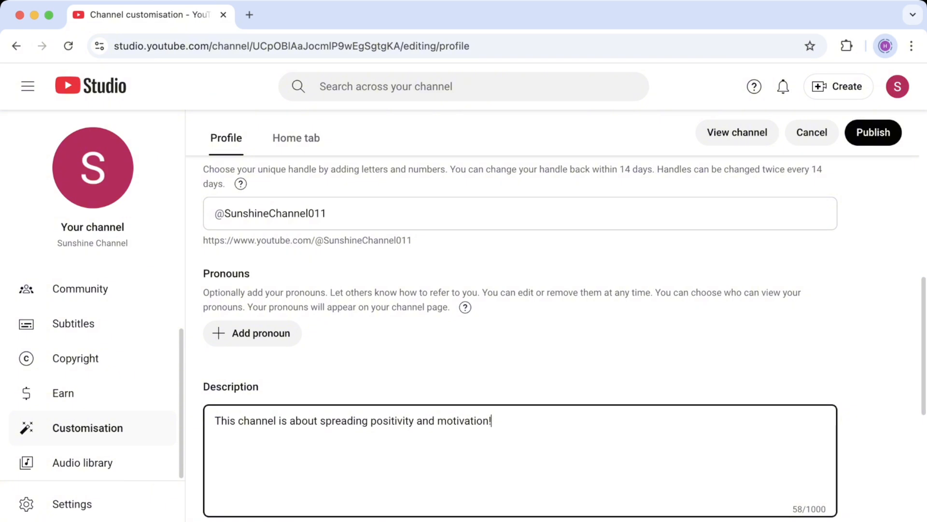
scroll(565, 338, "down", 3)
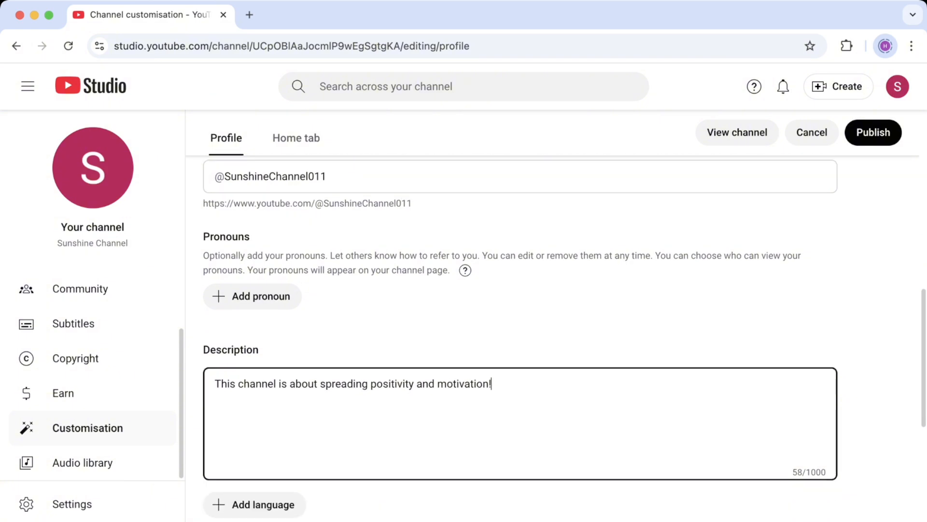
scroll(521, 338, "down", 3)
scroll(521, 338, "down", 3)
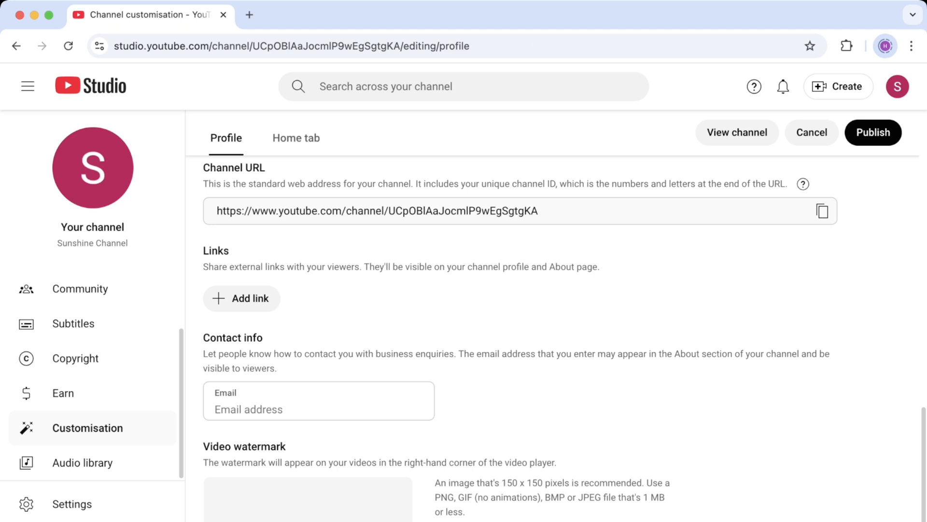
Return to the top of the Profile tab and publish the banner, picture and description edits
scroll(565, 339, "down", 2)
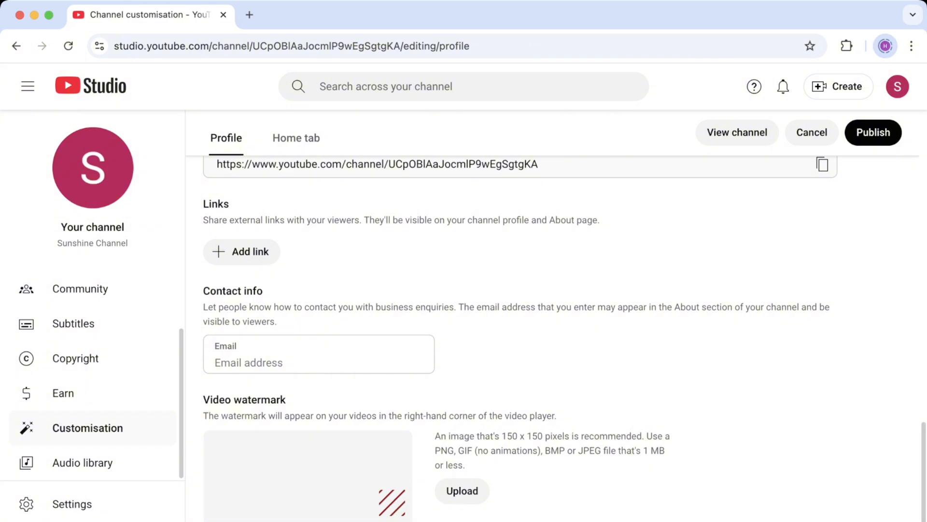
scroll(565, 339, "up", 5)
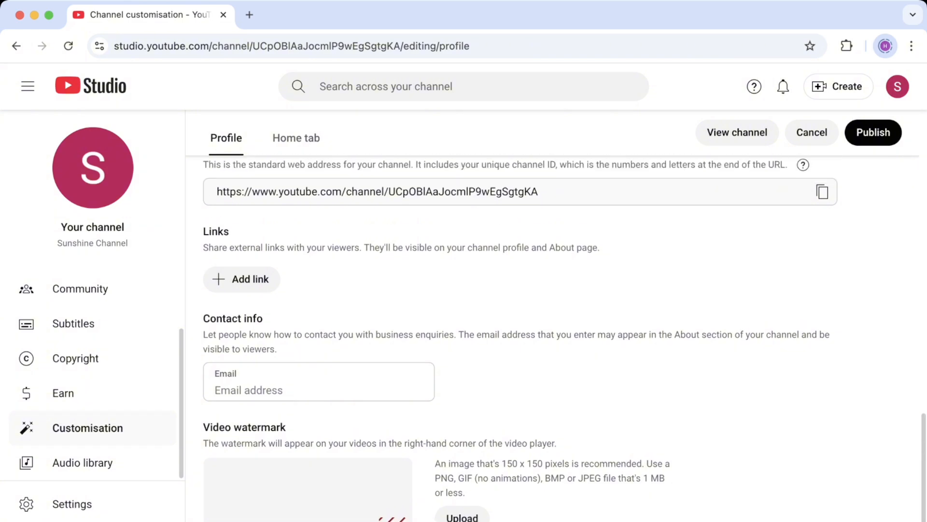
scroll(565, 338, "up", 7)
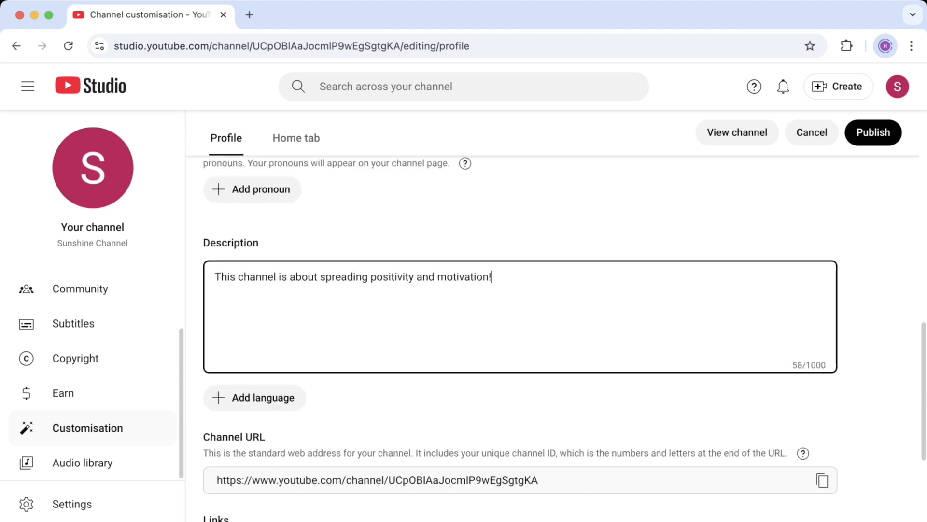
scroll(565, 338, "up", 8)
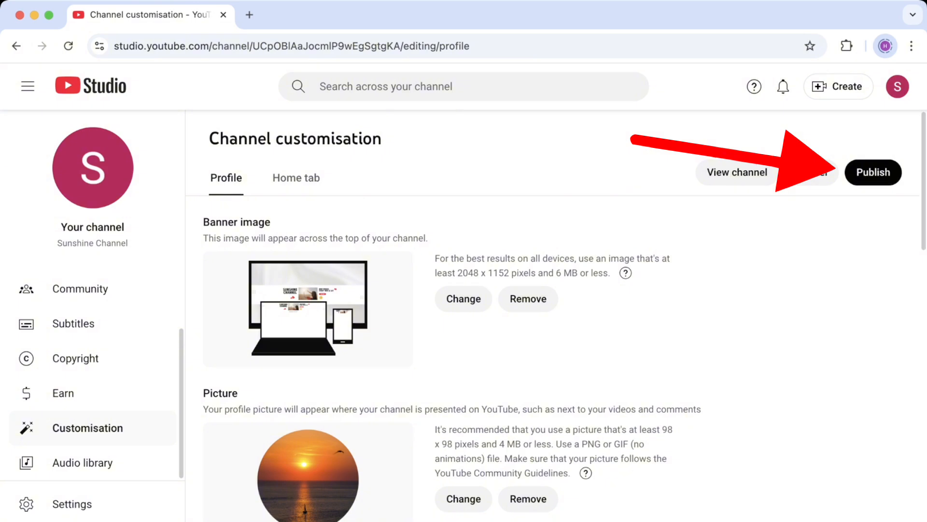
left_click(873, 173)
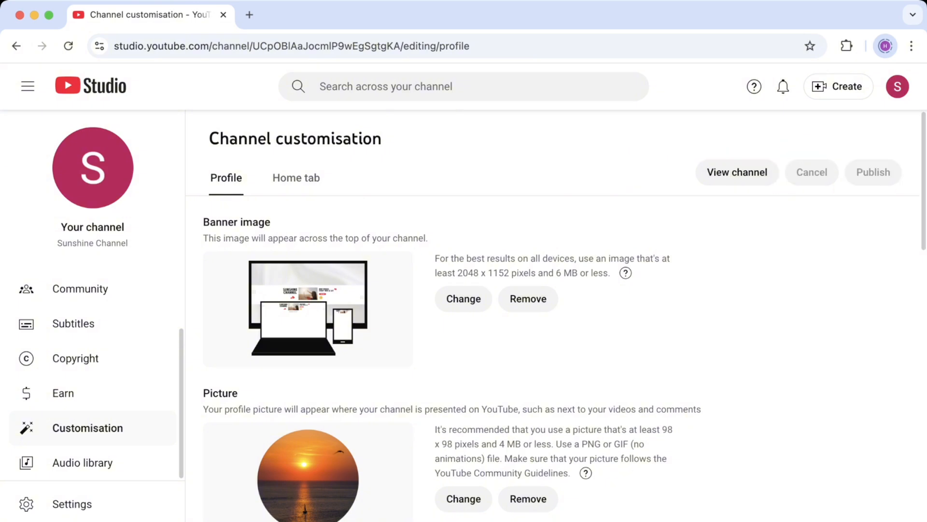
scroll(551, 319, "down", 8)
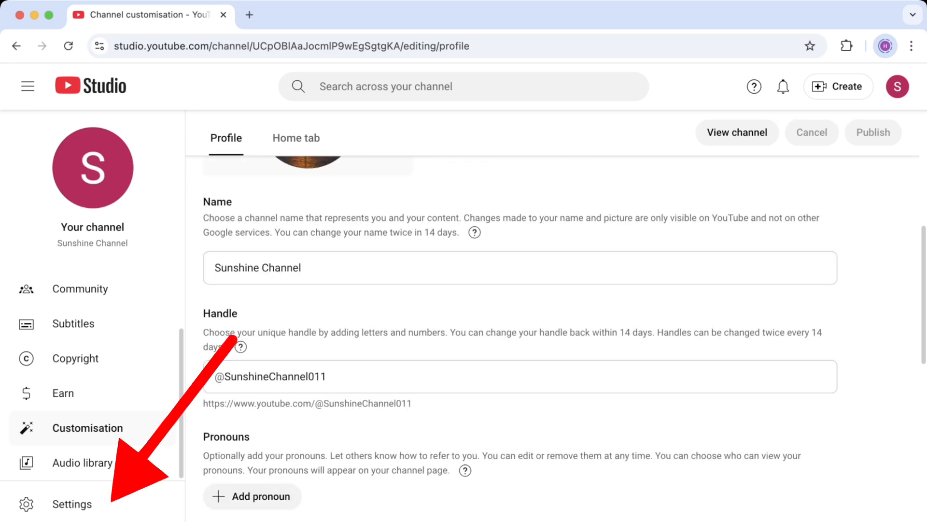
Add 'motivation' and 'positivity' as channel keywords in Settings > Channel > Basic info and save
left_click(72, 504)
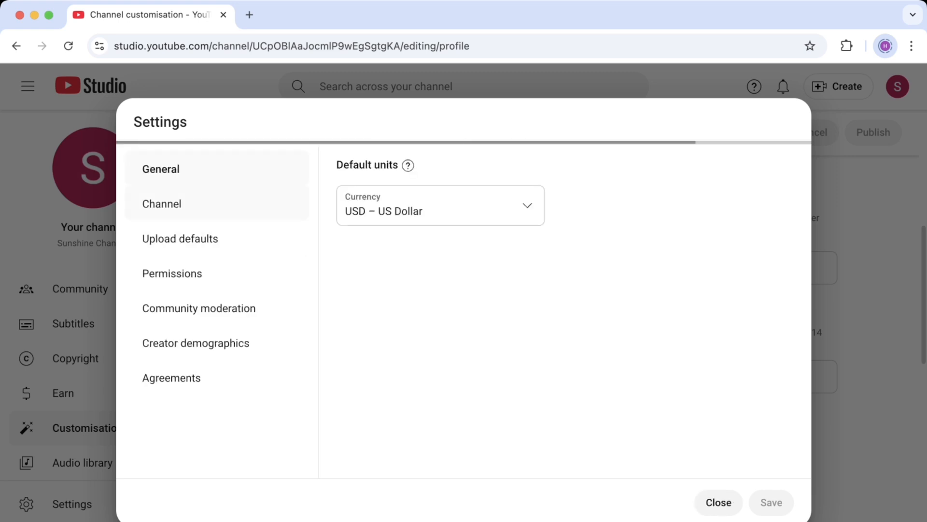
left_click(213, 213)
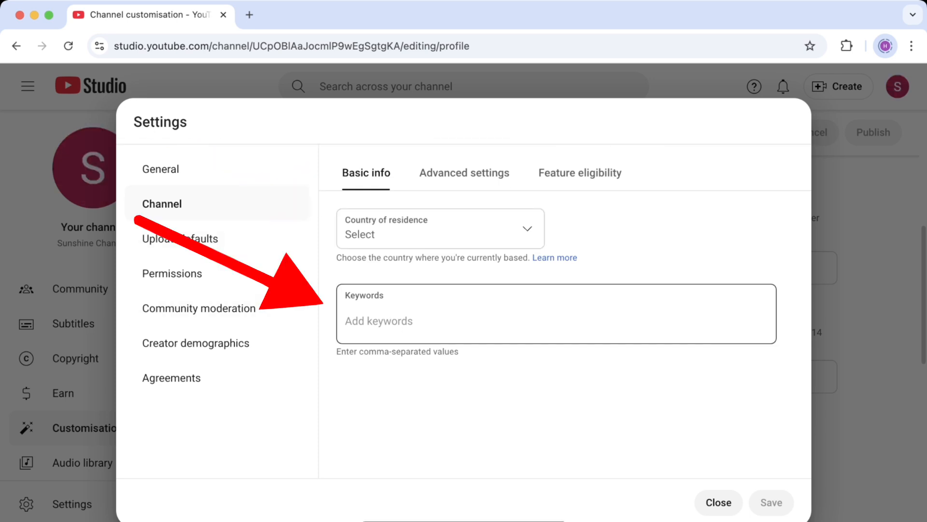
left_click(379, 320)
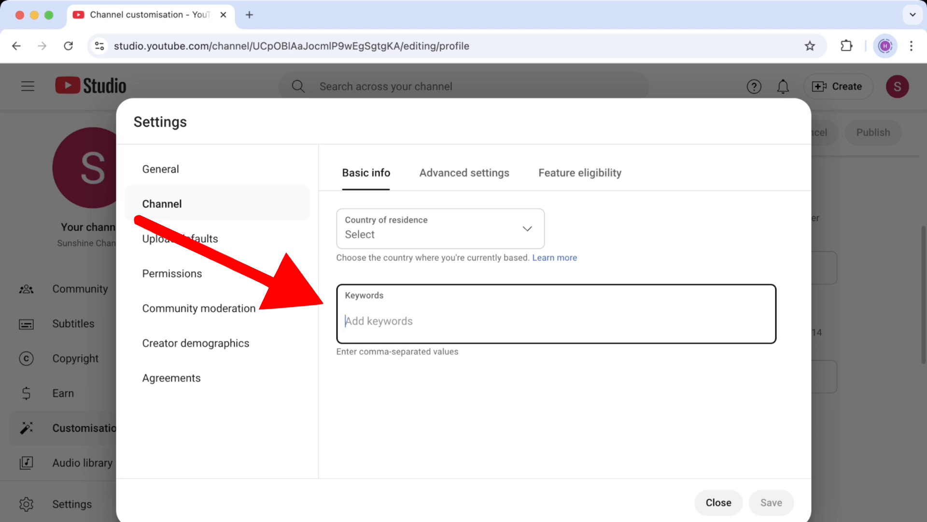
type("motivation")
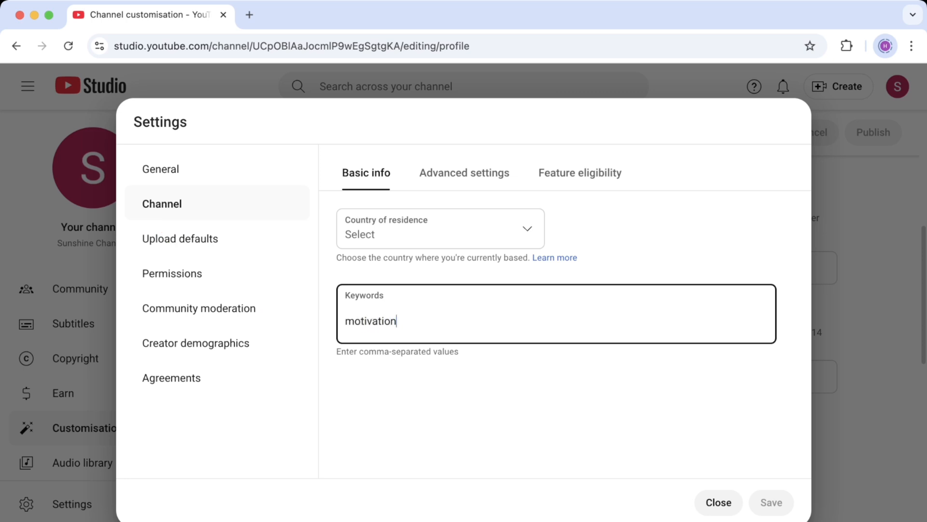
key("Return")
type("positivity,")
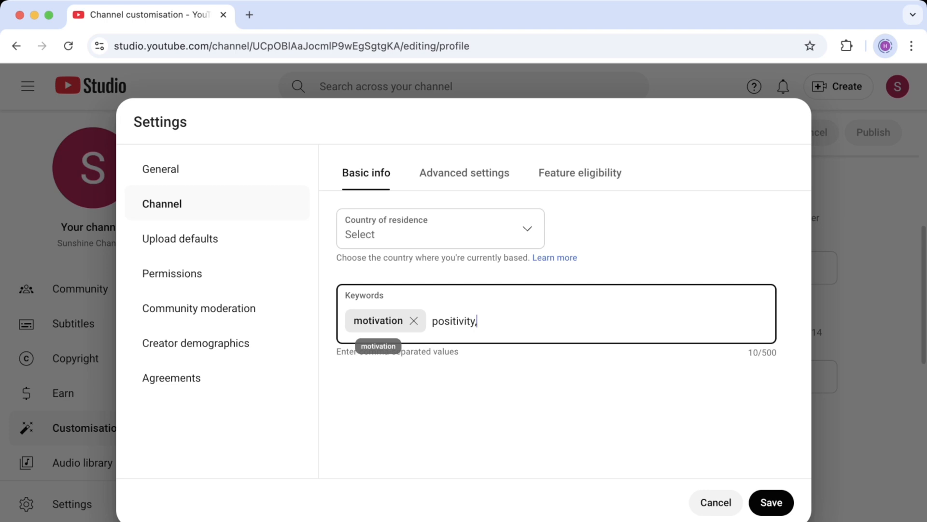
key("Return")
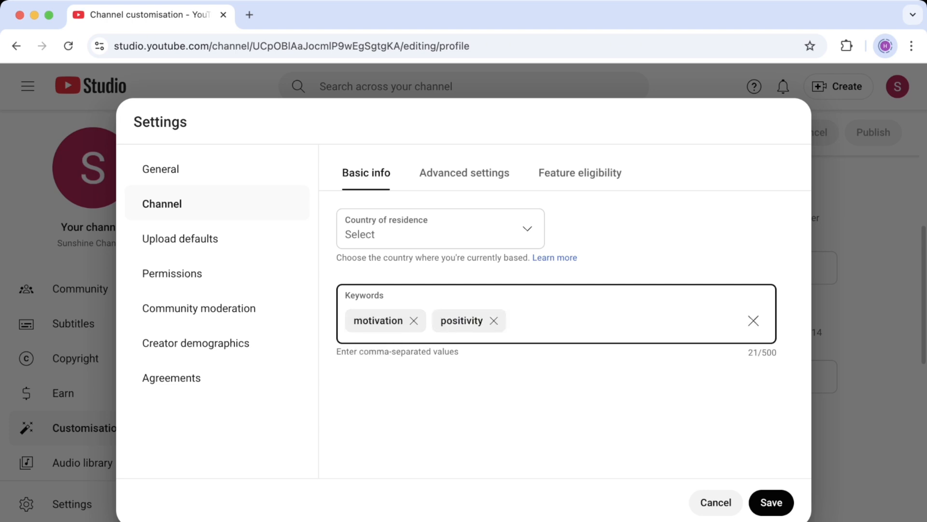
left_click(771, 503)
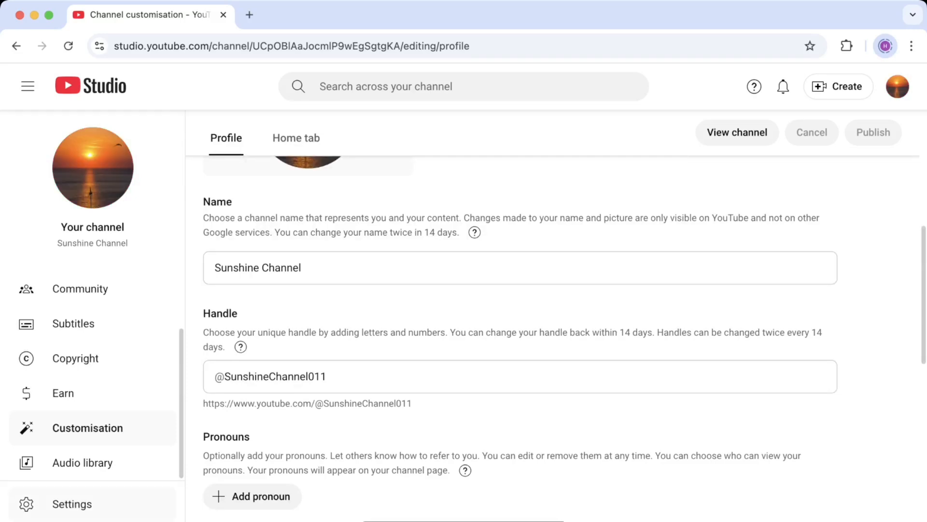
left_click(72, 504)
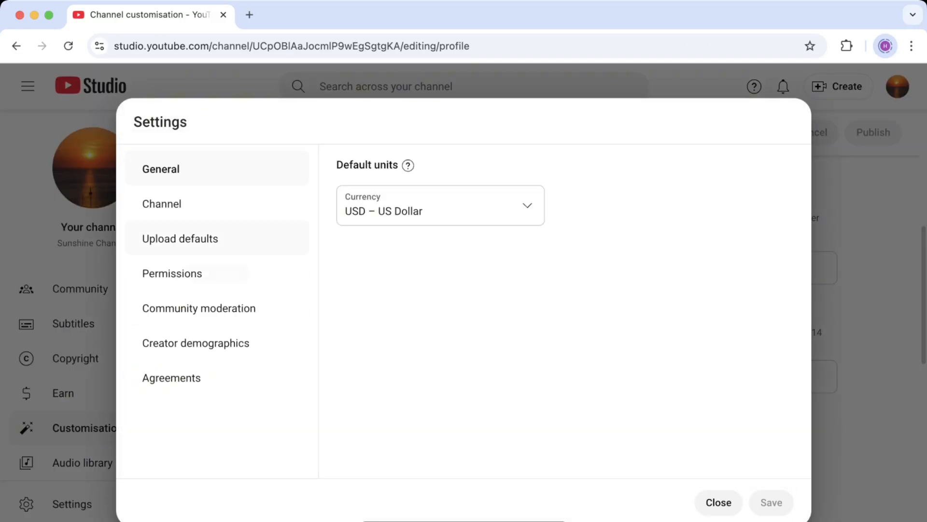
Go through the Channel Advanced settings: audience, ads, clips and third-party training options
left_click(161, 203)
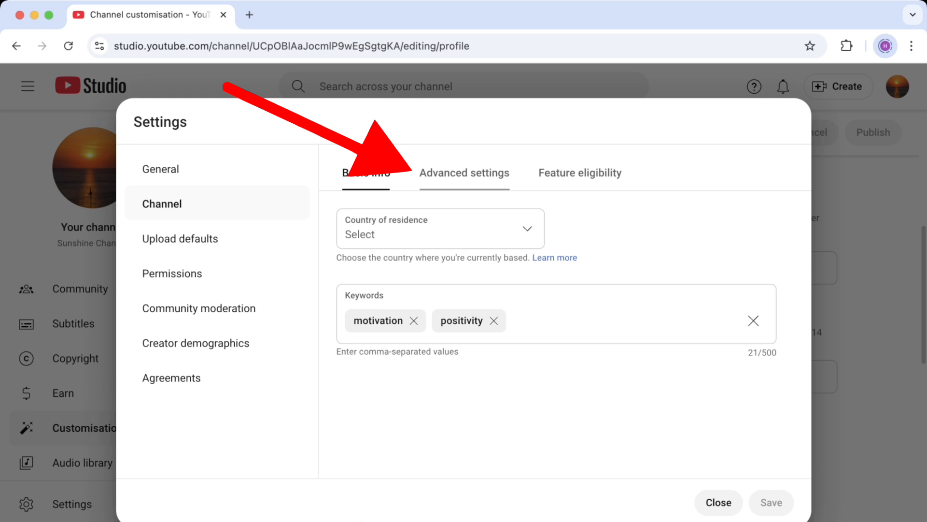
left_click(464, 173)
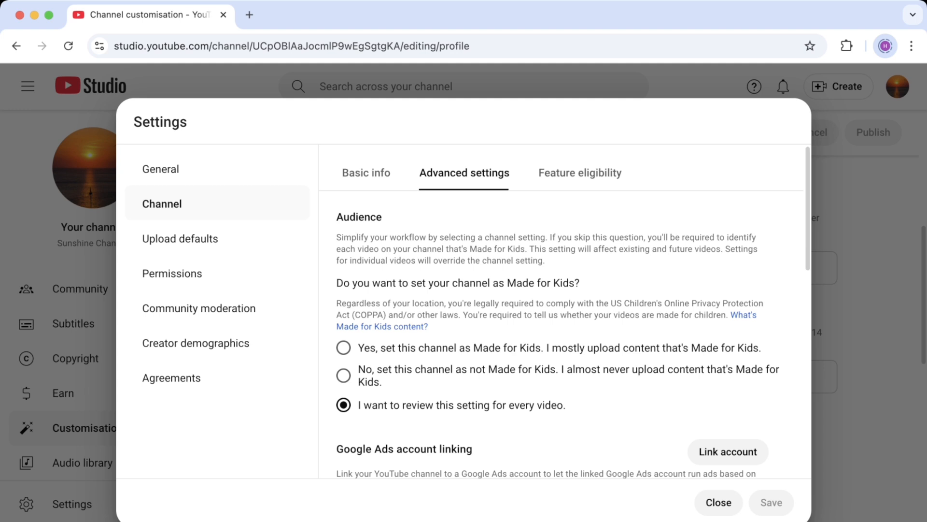
scroll(565, 311, "down", 3)
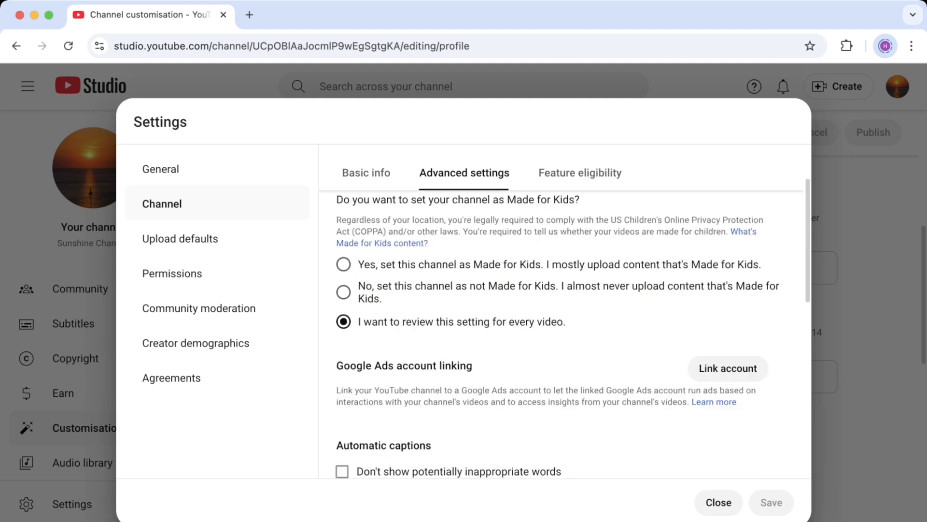
scroll(566, 311, "down", 2)
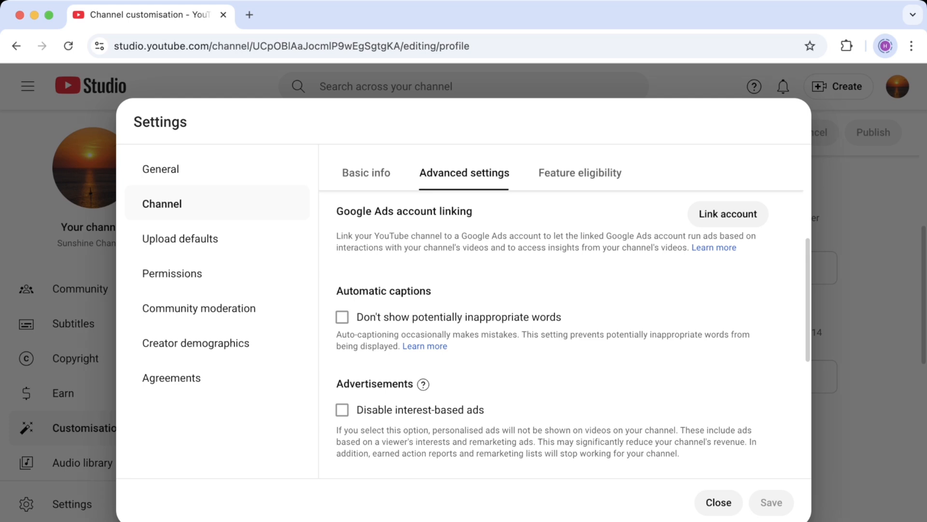
scroll(565, 312, "down", 2)
scroll(566, 311, "down", 2)
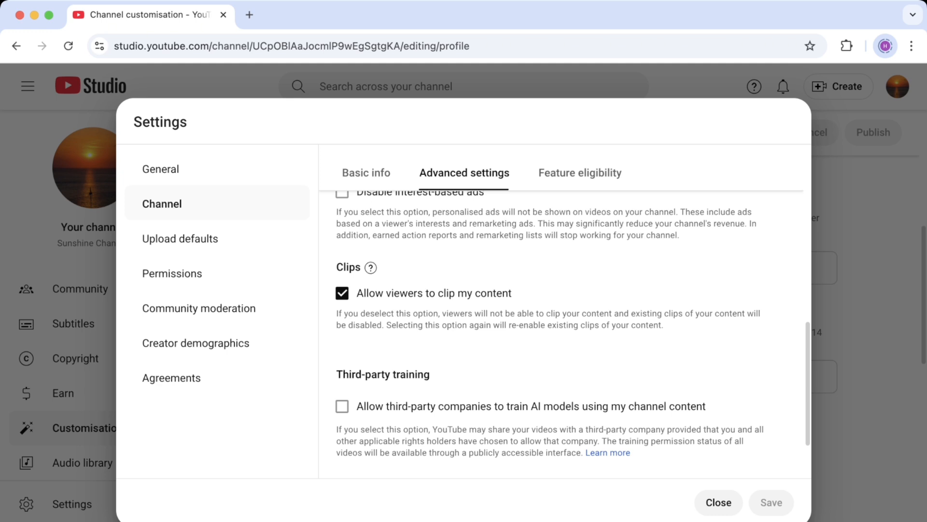
scroll(550, 334, "down", 3)
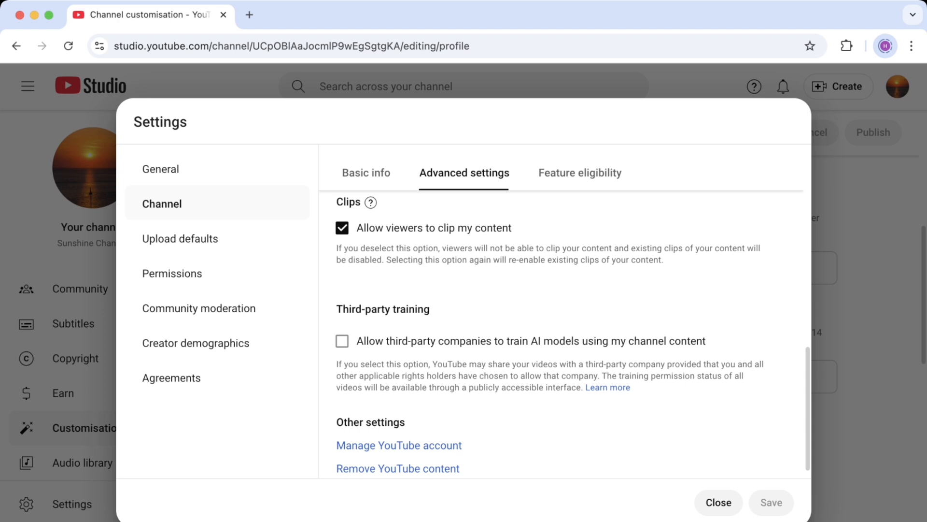
scroll(573, 331, "down", 1)
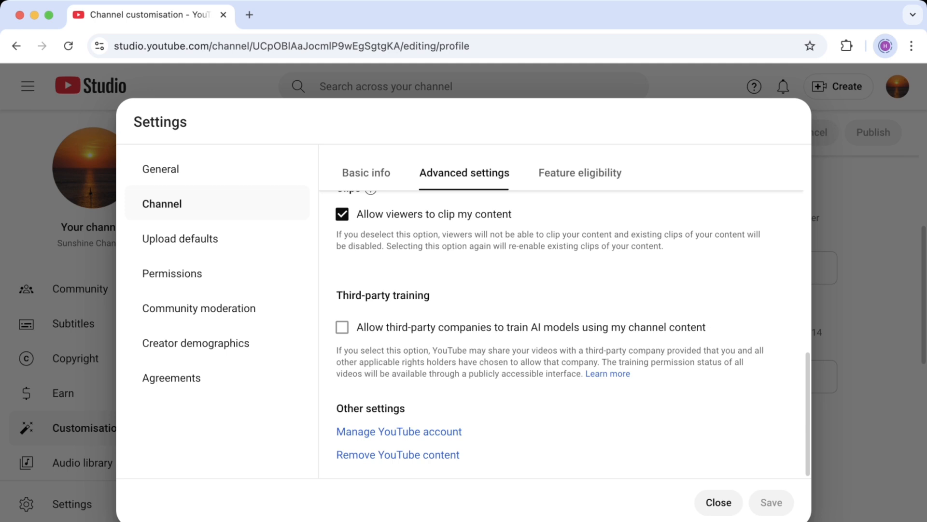
scroll(566, 334, "up", 5)
Open Feature eligibility and expand Standard features, pointing out Video uploads and Playlist creation
left_click(579, 172)
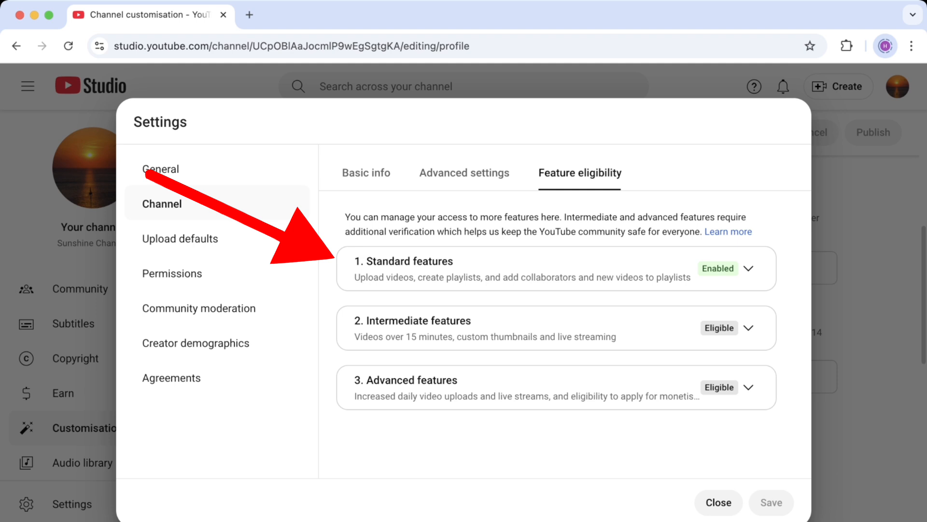
left_click(749, 269)
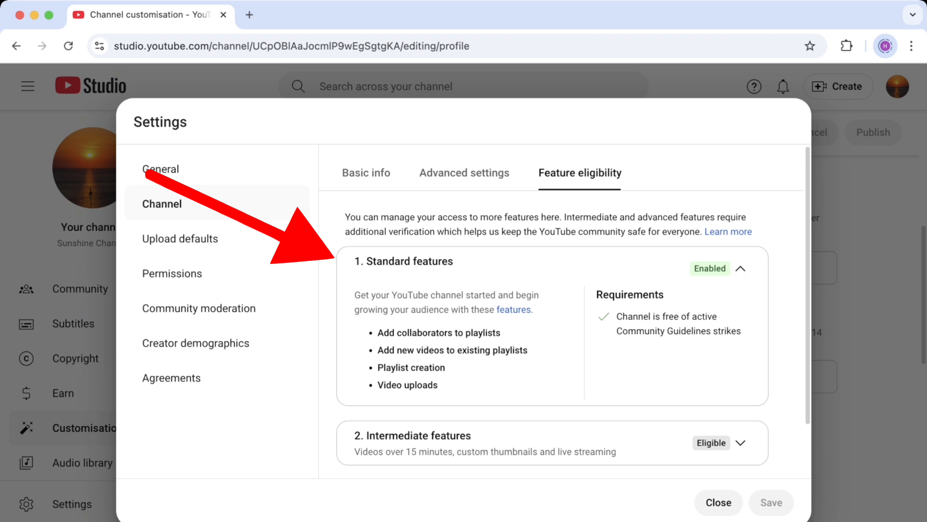
triple_click(408, 385)
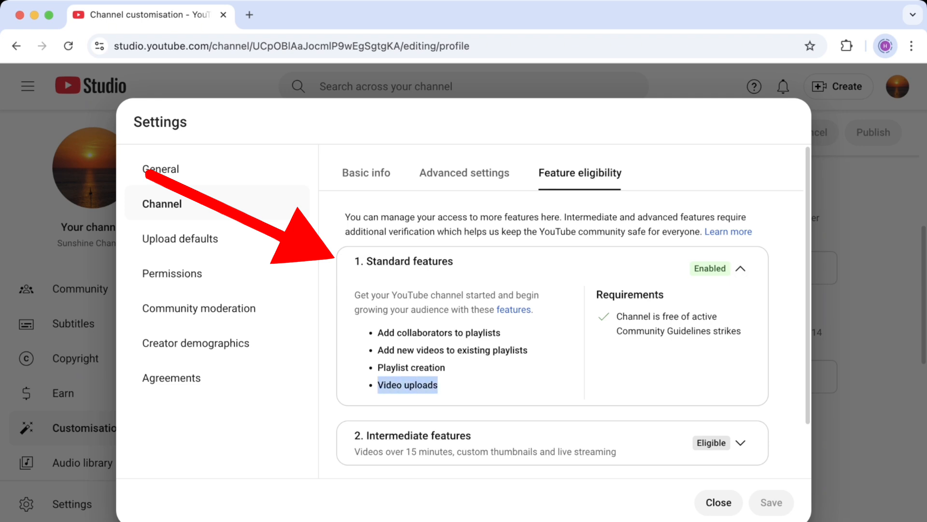
left_click_drag(377, 368, 435, 368)
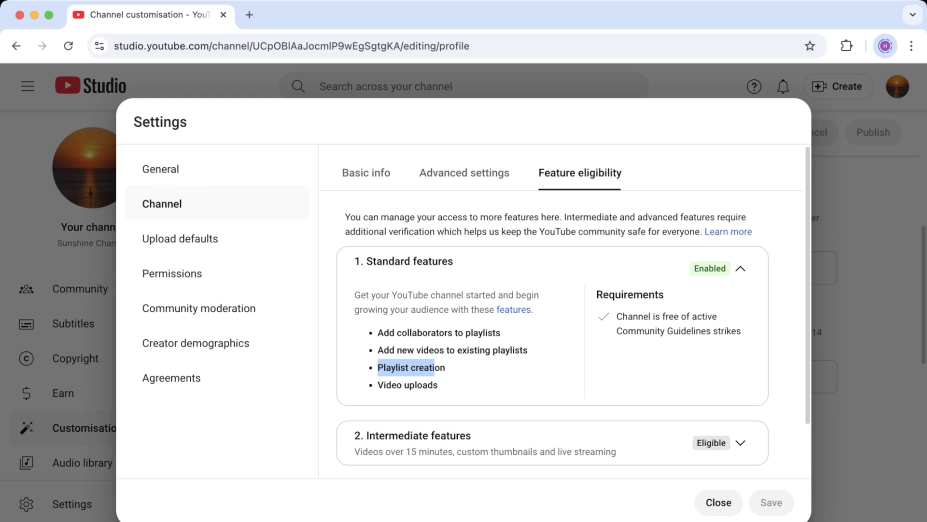
left_click(435, 367)
scroll(552, 334, "down", 1)
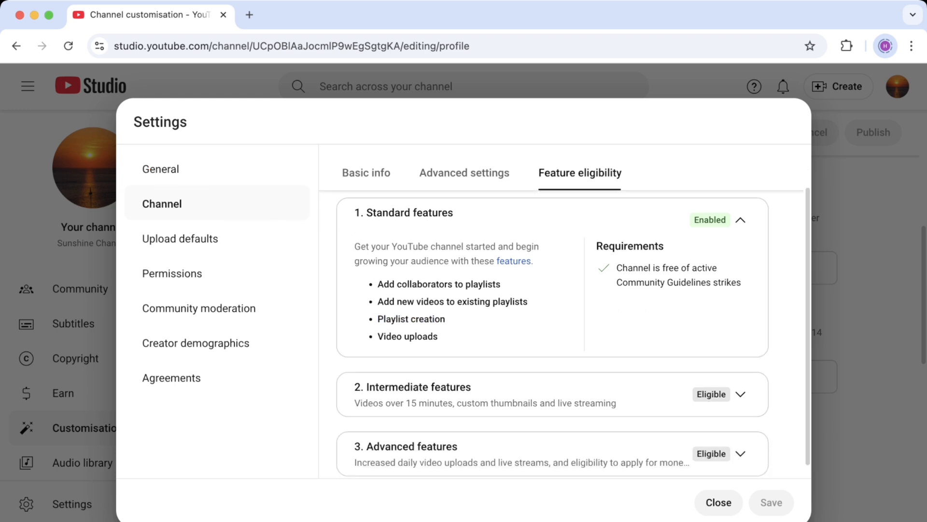
scroll(553, 334, "down", 1)
Expand Intermediate features, point out custom thumbnails, 15+ minute videos and live streaming, then start phone verification
left_click(740, 381)
scroll(552, 333, "down", 1)
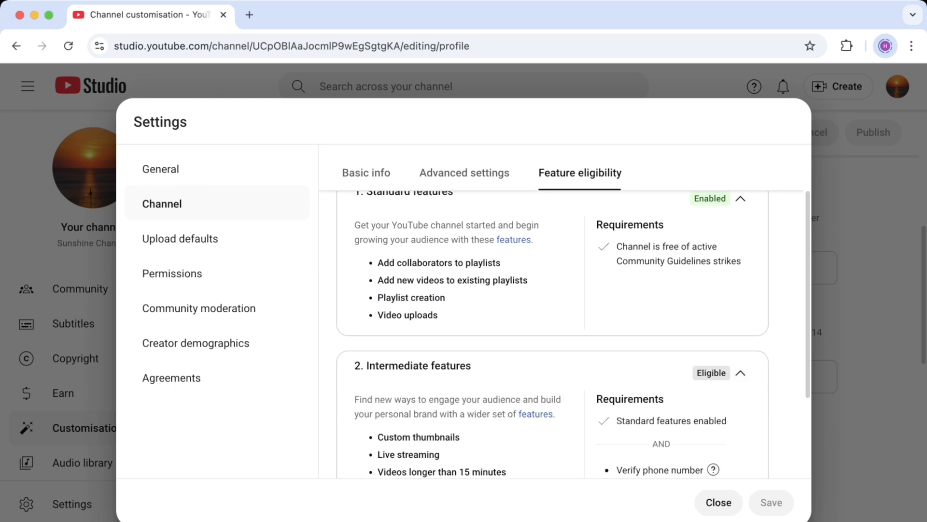
scroll(573, 332, "down", 2)
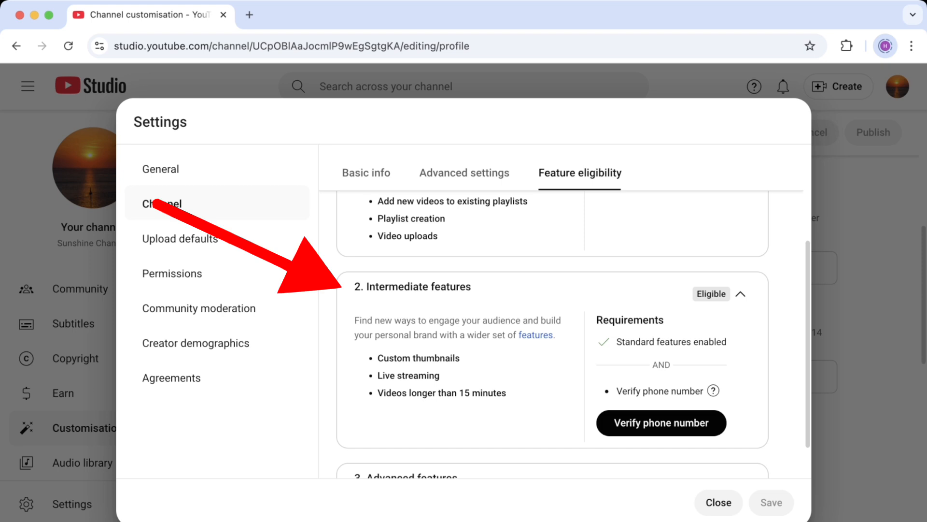
triple_click(395, 358)
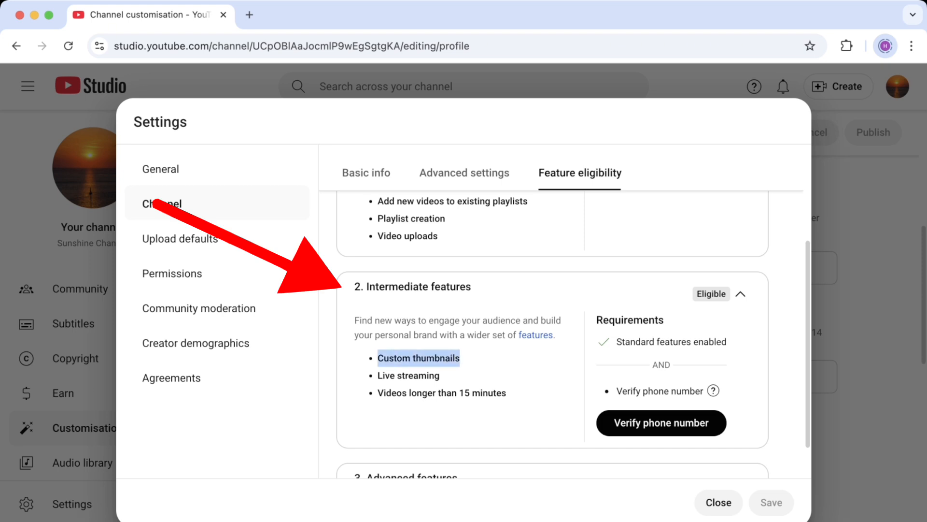
left_click_drag(384, 393, 507, 392)
left_click(510, 396)
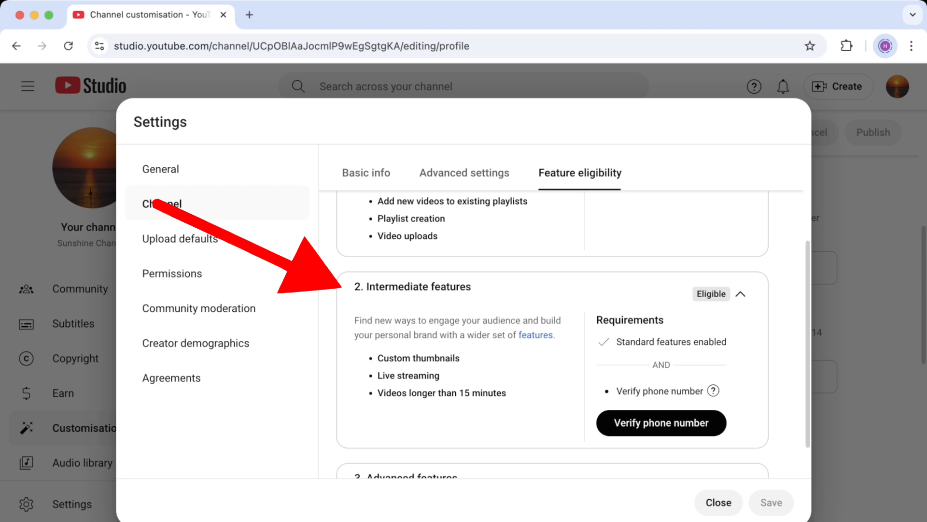
left_click_drag(378, 375, 441, 375)
left_click(456, 377)
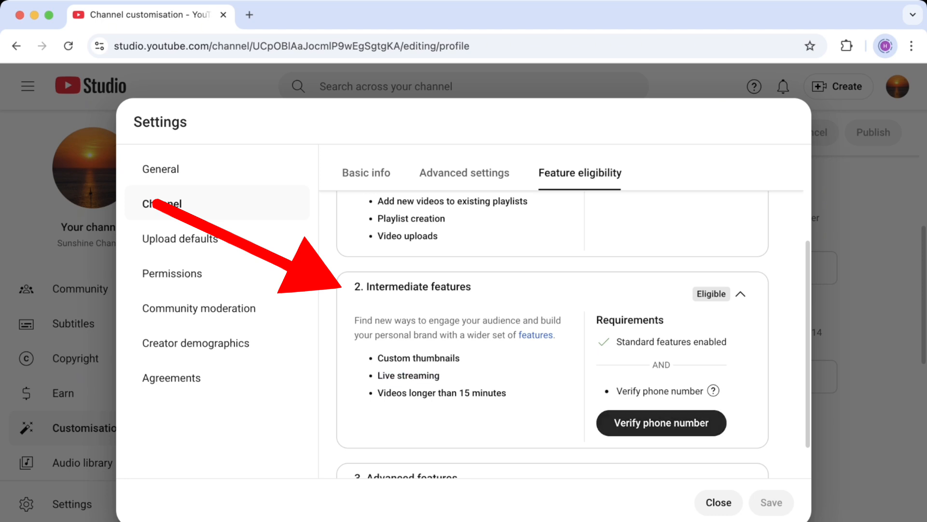
left_click(661, 422)
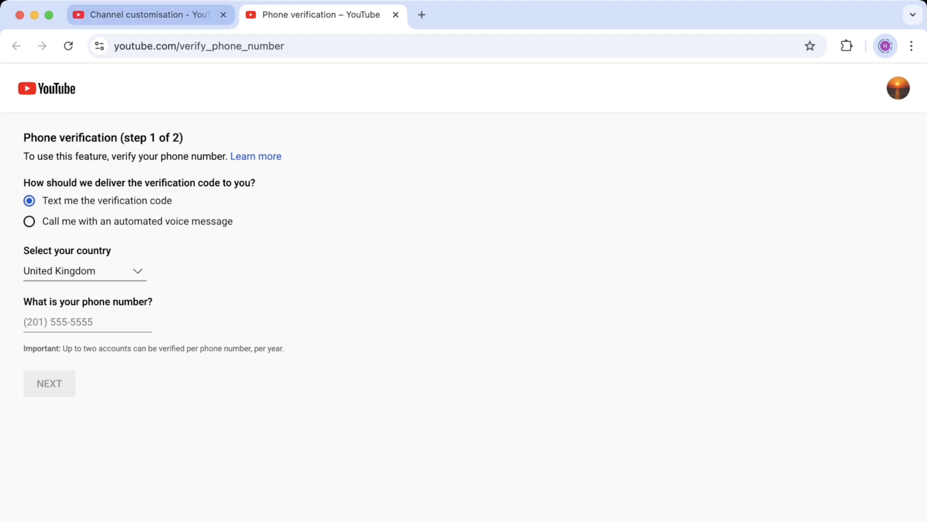
Switch back to the Channel customisation browser tab
left_click(150, 15)
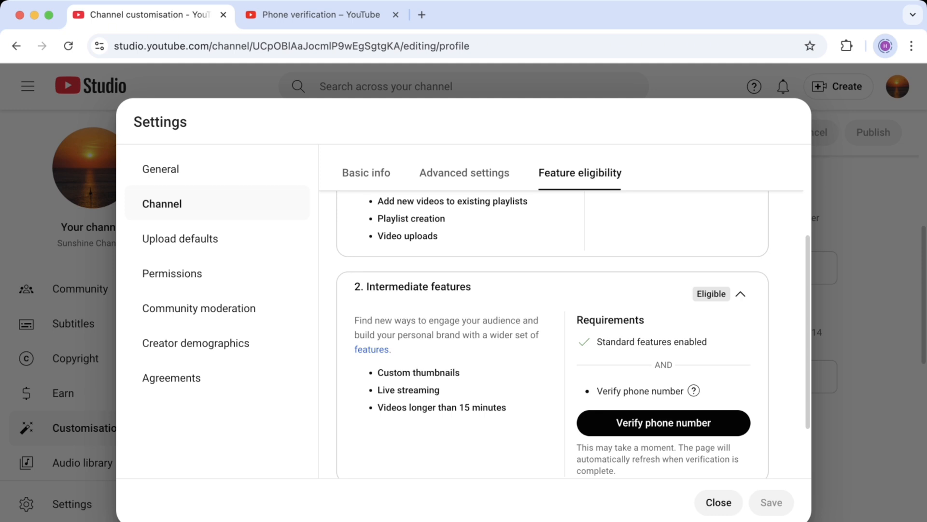
Expand Advanced features and read through their requirements on the Feature eligibility tab
scroll(574, 337, "down", 3)
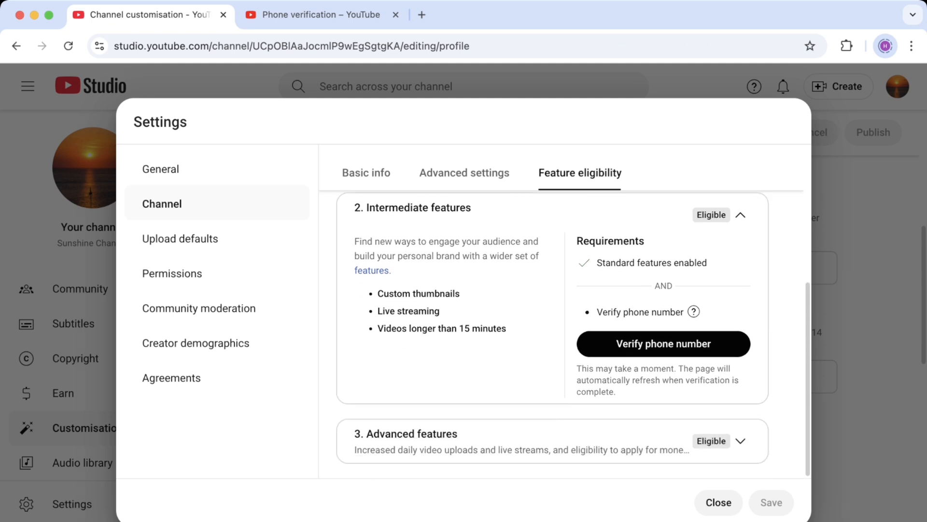
left_click(740, 440)
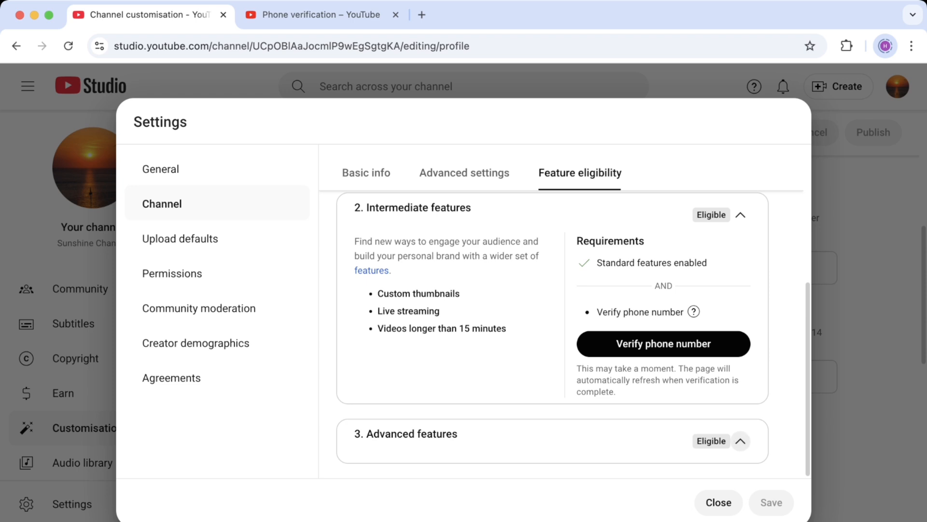
scroll(740, 440, "down", 4)
scroll(574, 333, "down", 3)
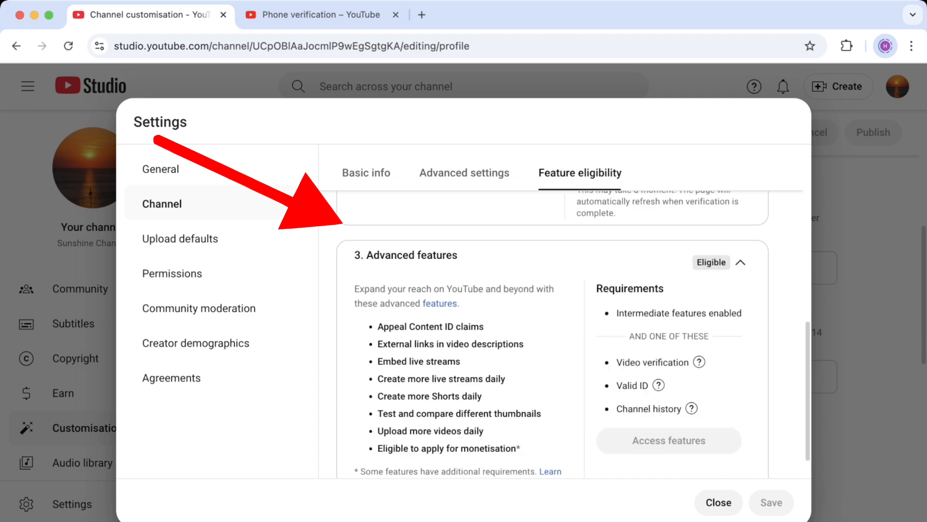
scroll(553, 334, "down", 1)
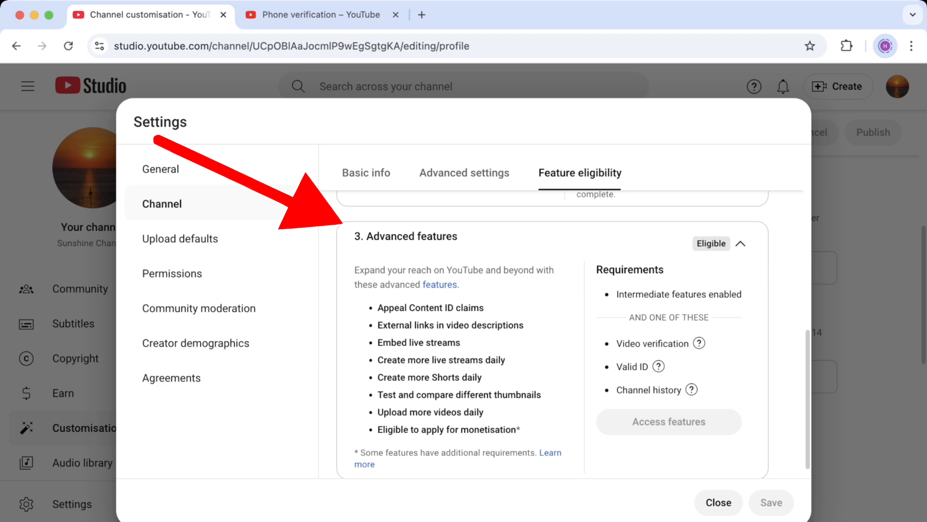
mouse_move(700, 343)
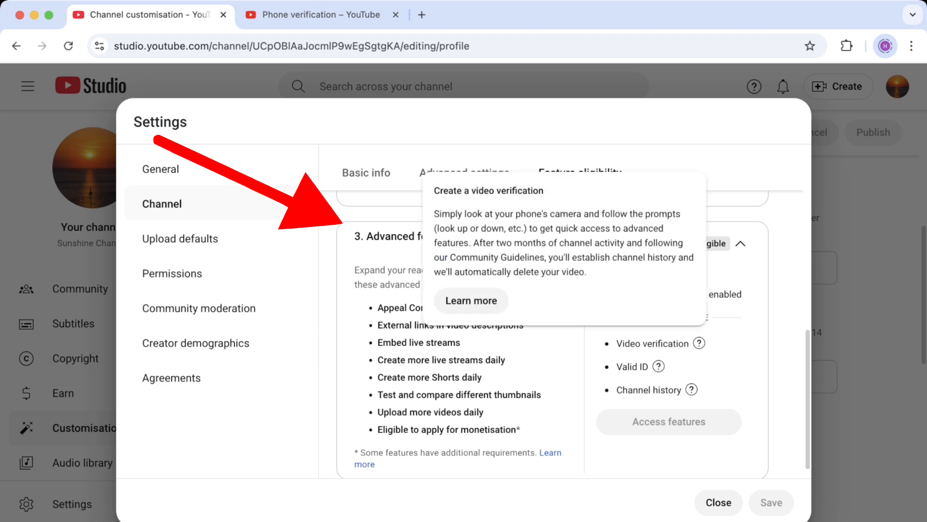
mouse_move(659, 366)
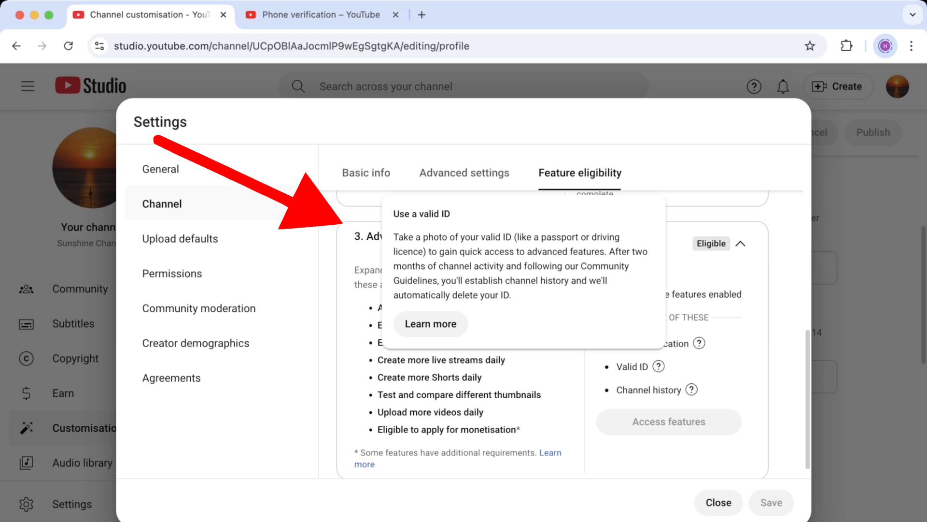
mouse_move(692, 389)
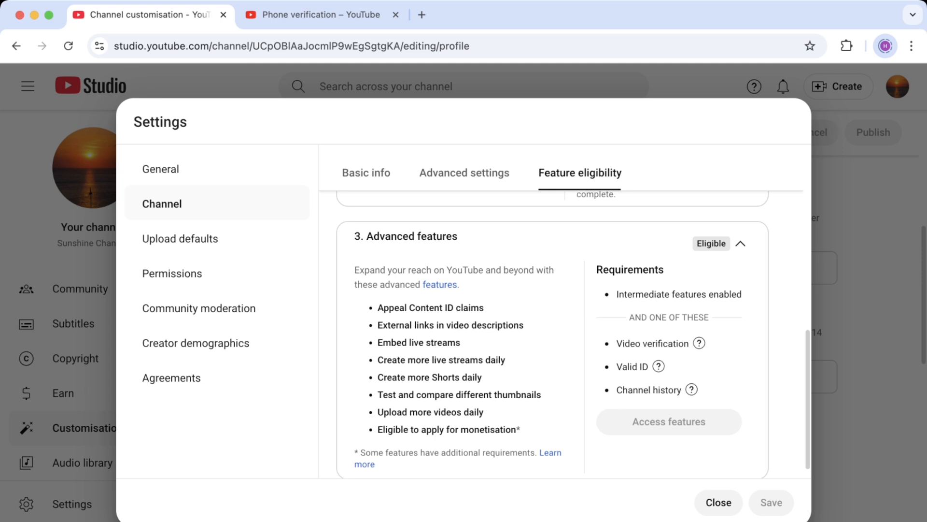
scroll(565, 334, "up", 10)
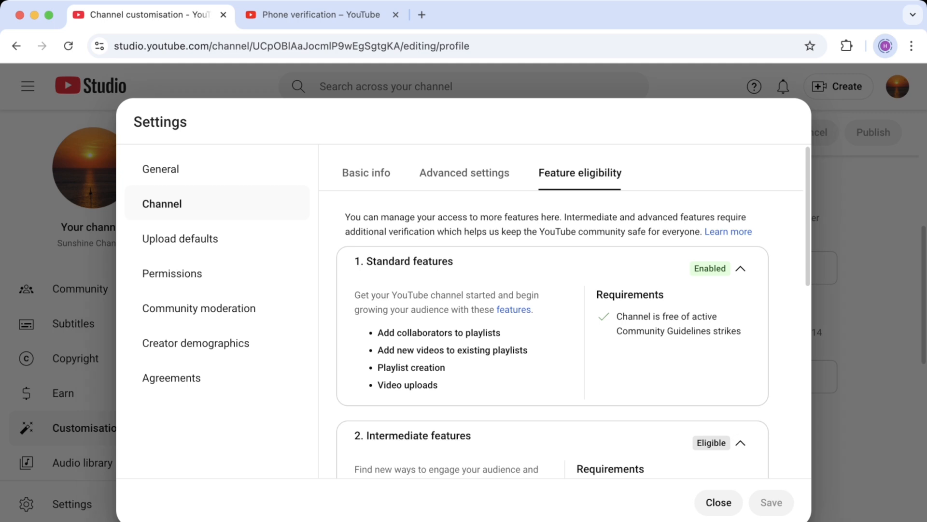
Open Upload defaults and check the empty default title and description fields
left_click(203, 242)
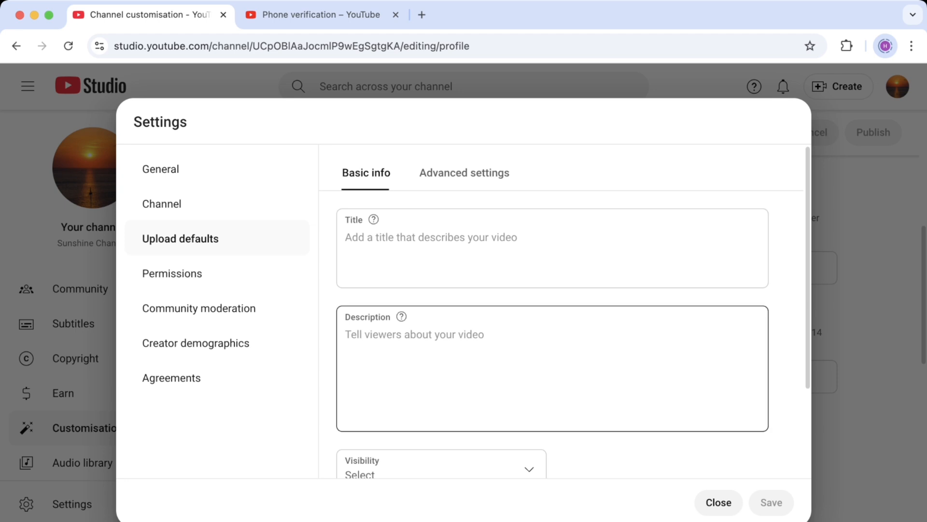
left_click(512, 248)
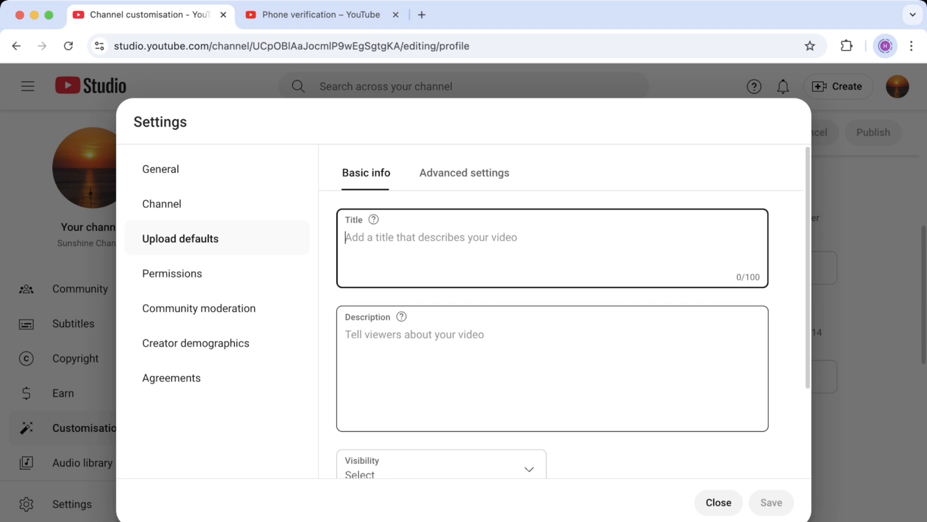
left_click(532, 368)
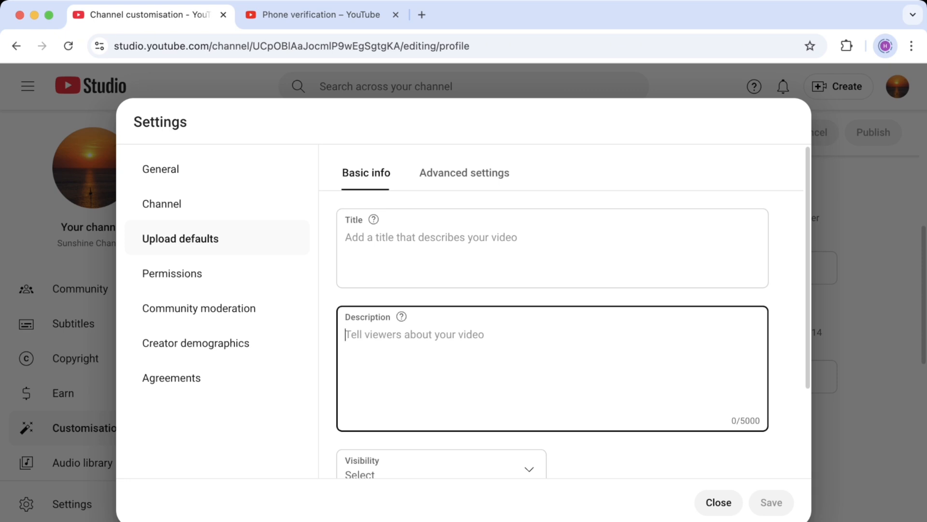
Look over the default visibility choices without picking one, then select the Tags field
scroll(442, 358, "down", 2)
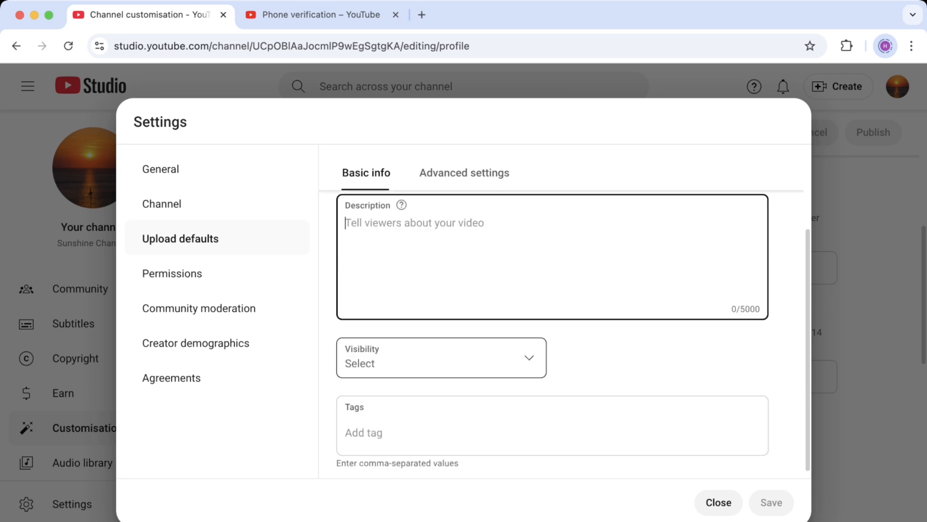
left_click(442, 357)
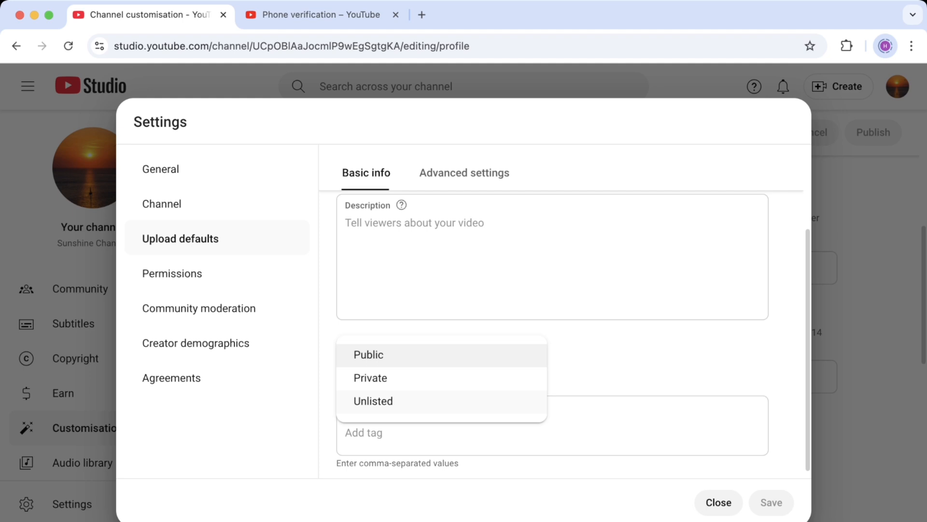
key("Escape")
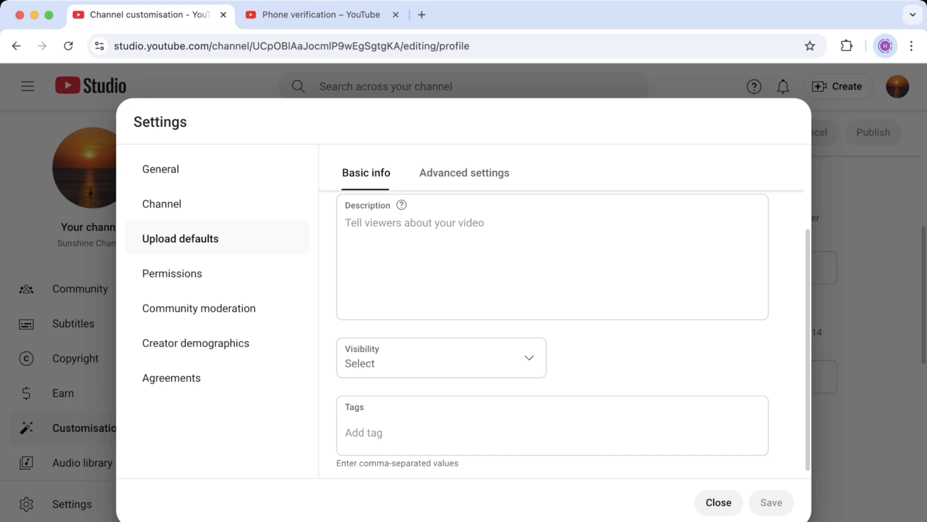
left_click(507, 358)
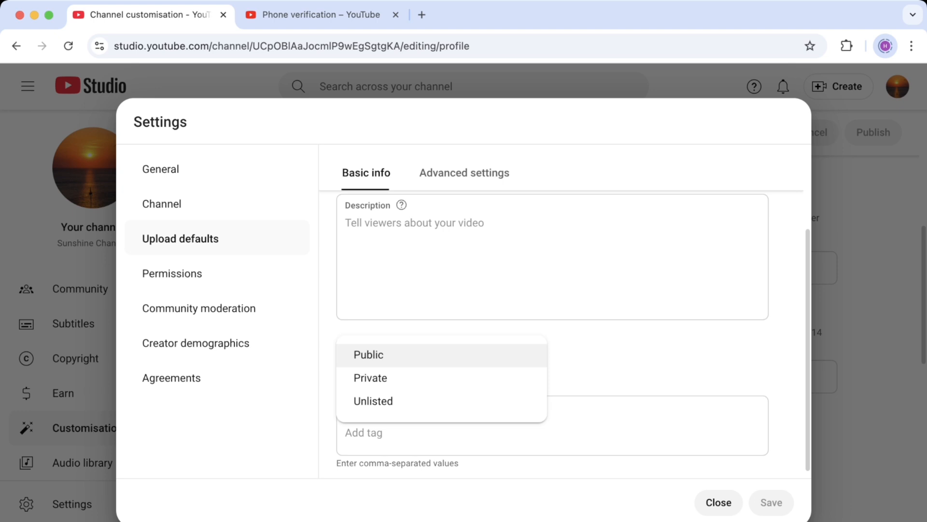
key("Escape")
scroll(573, 333, "down", 1)
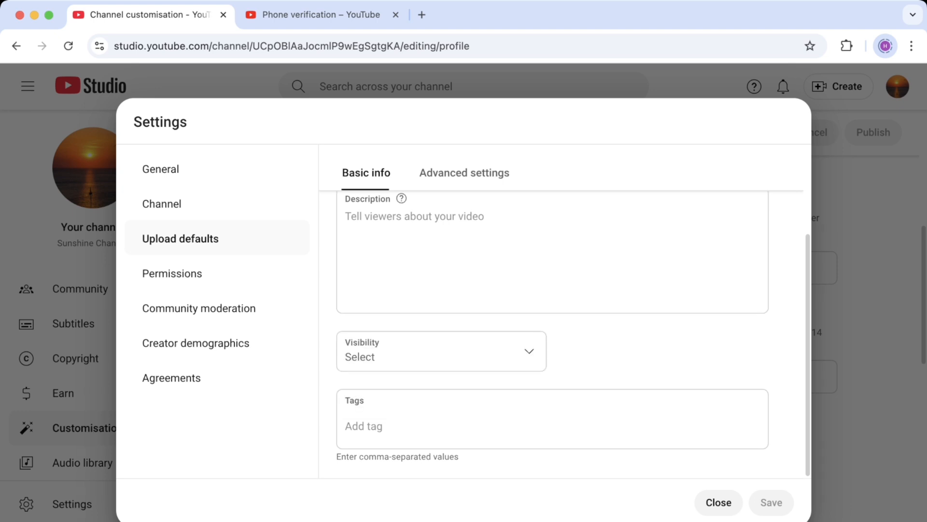
left_click(464, 425)
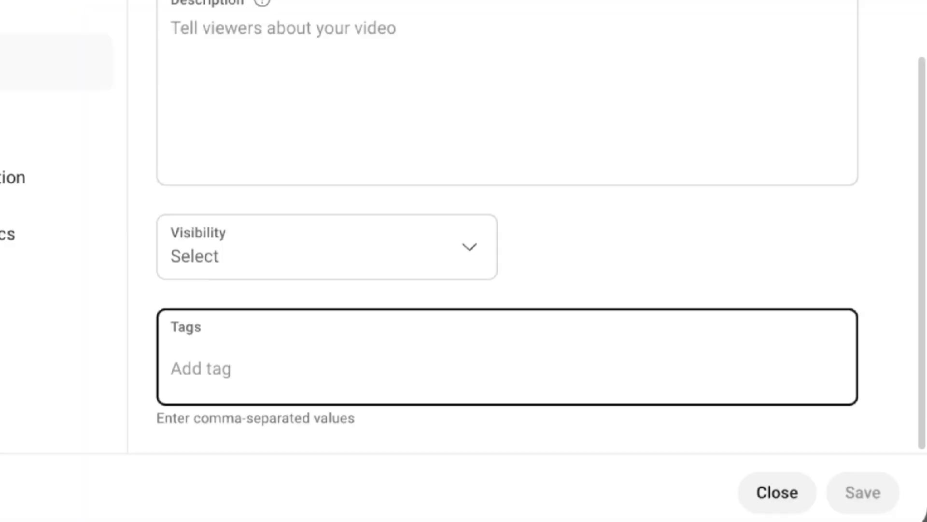
Enter 'motivation,' in the Upload defaults Tags field to create the tag
type("motivation")
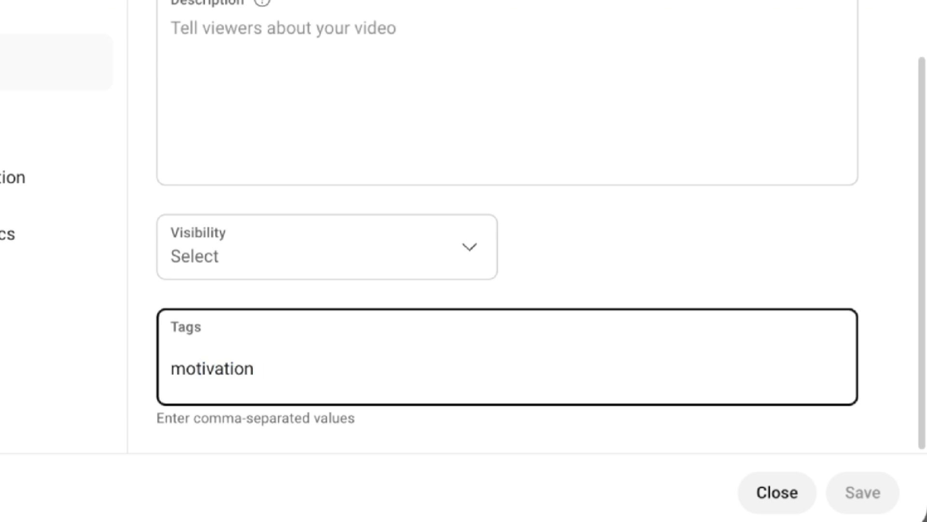
type(",")
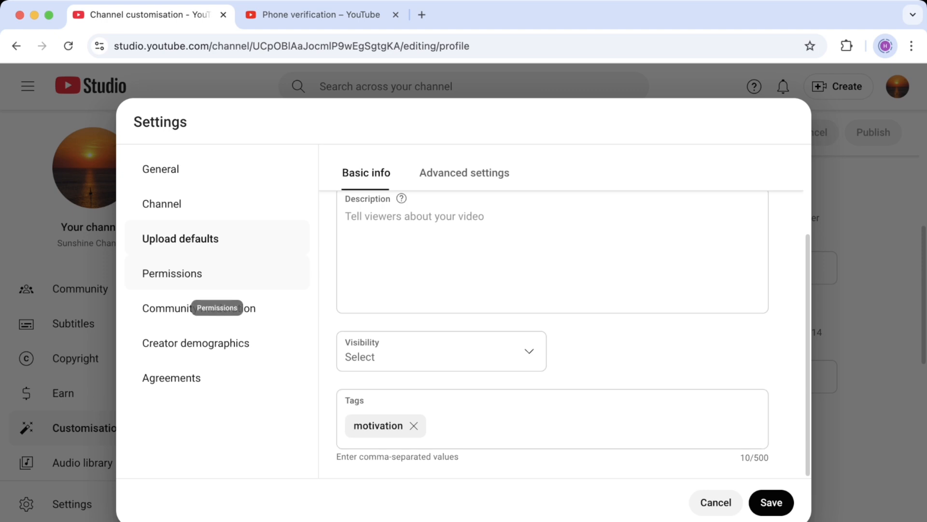
Review channel permissions and invite roles, then browse Creator demographics and the Agreements page
left_click(172, 273)
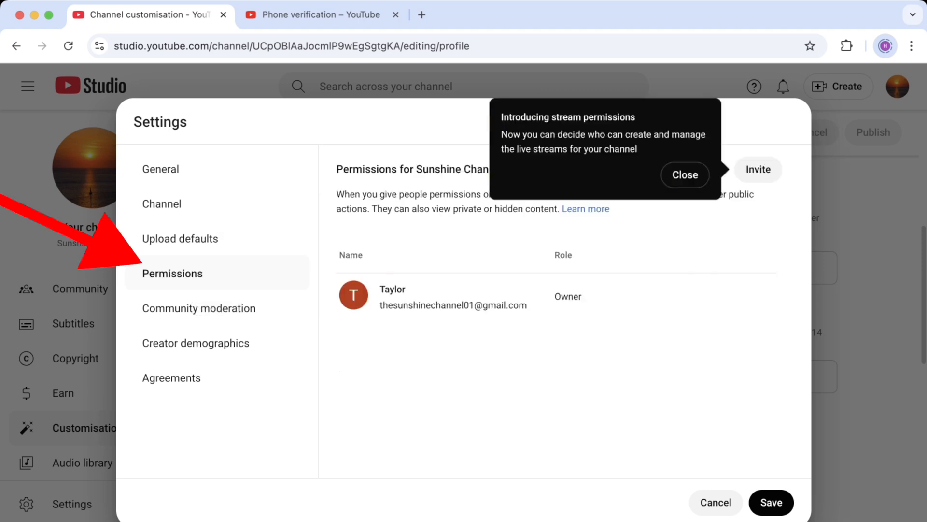
left_click(685, 175)
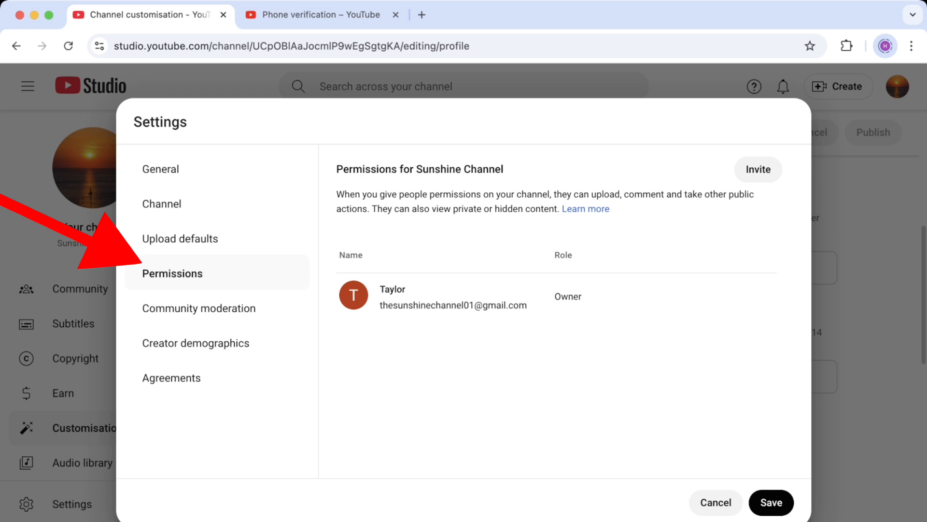
left_click(759, 170)
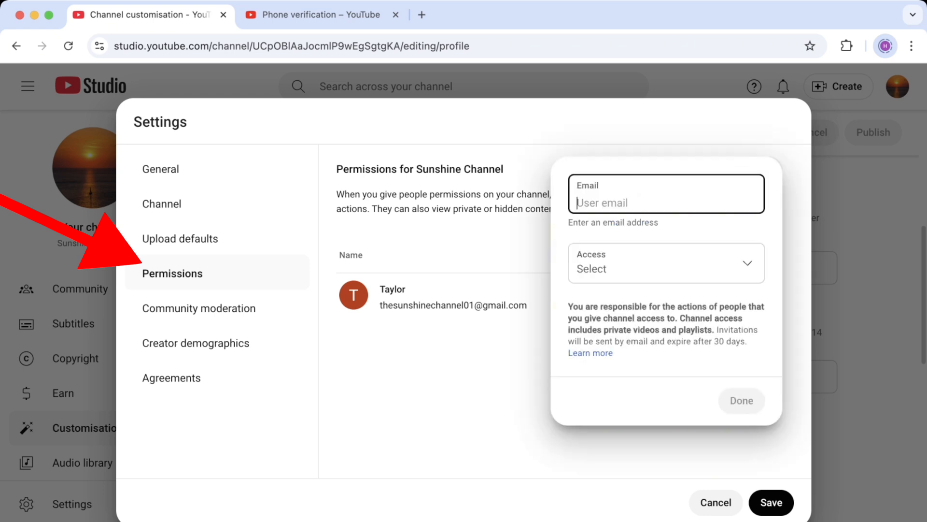
left_click(667, 263)
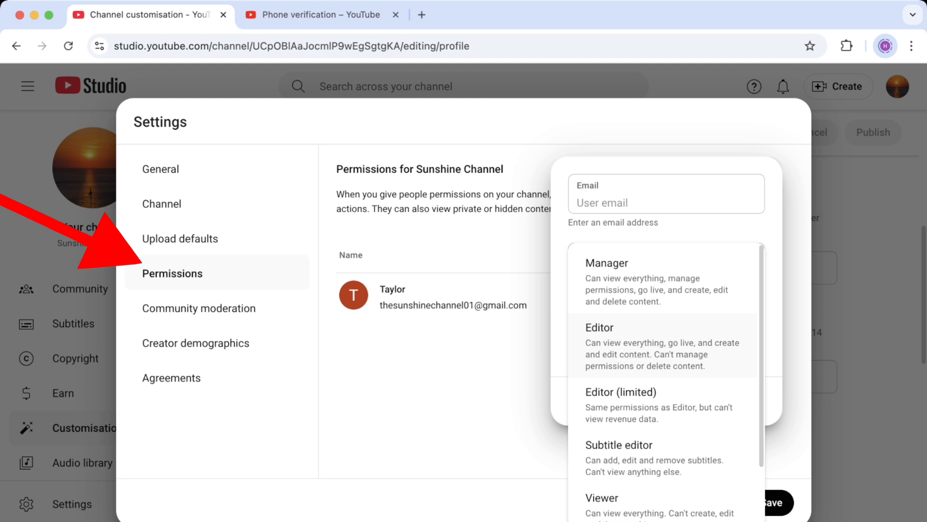
key("Escape")
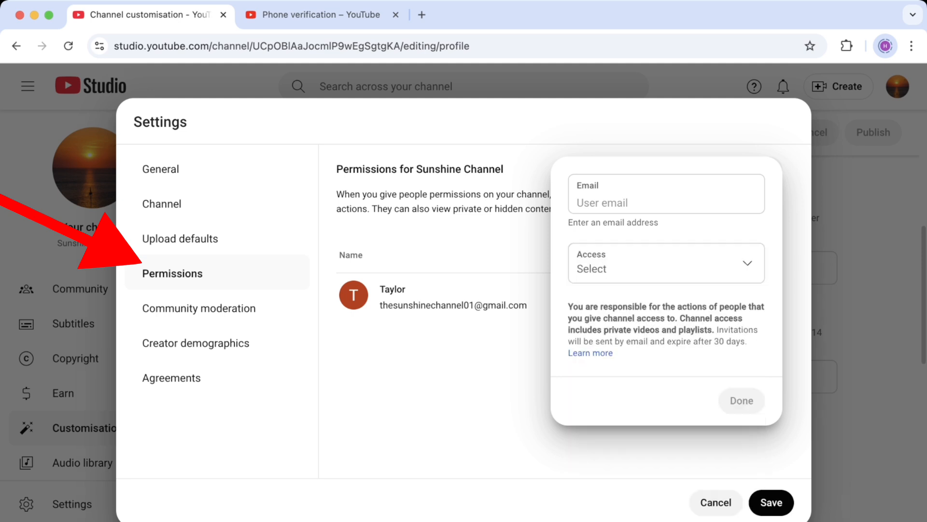
left_click(195, 343)
left_click(212, 379)
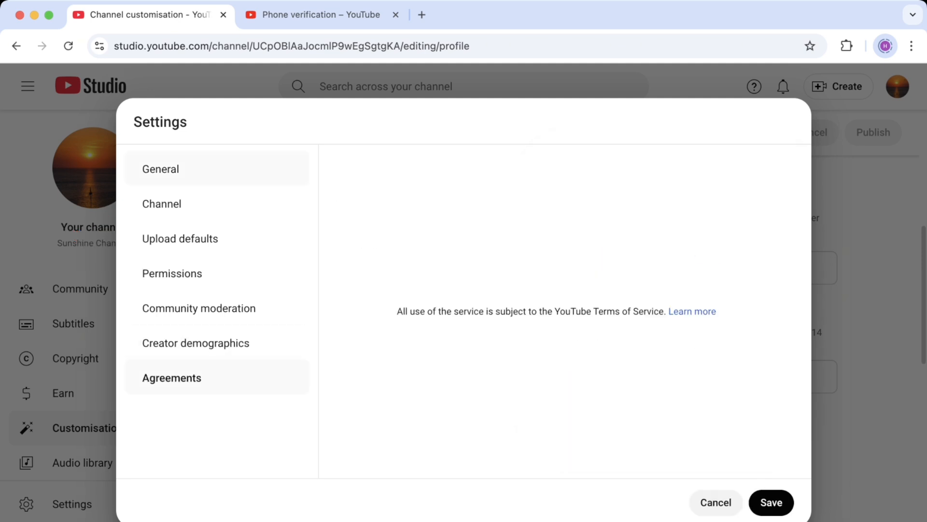
Save the settings from the General page and return to the Sunshine Channel Profile page
left_click(212, 169)
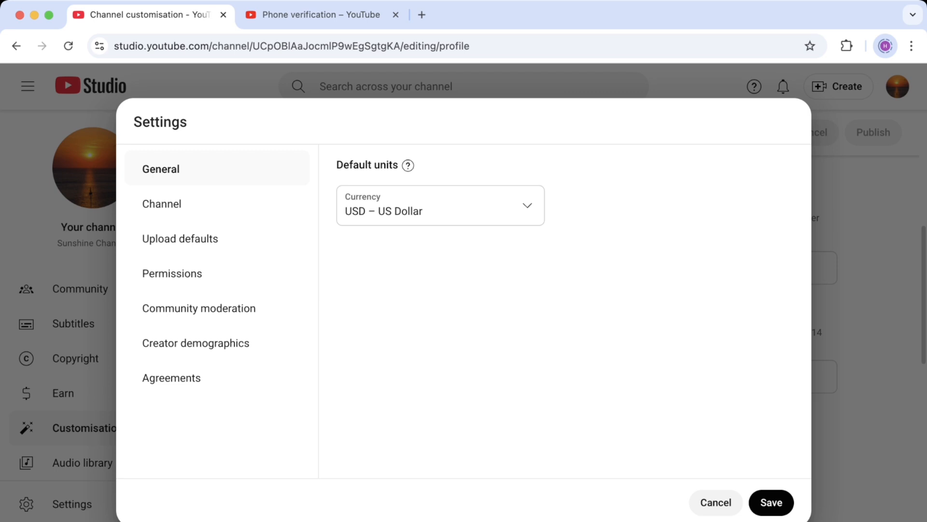
left_click(772, 502)
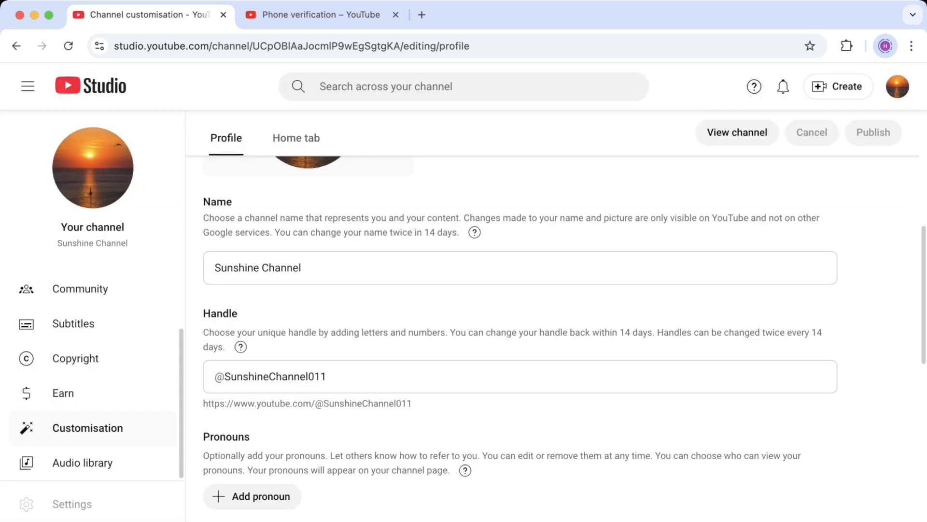
scroll(483, 314, "down", 3)
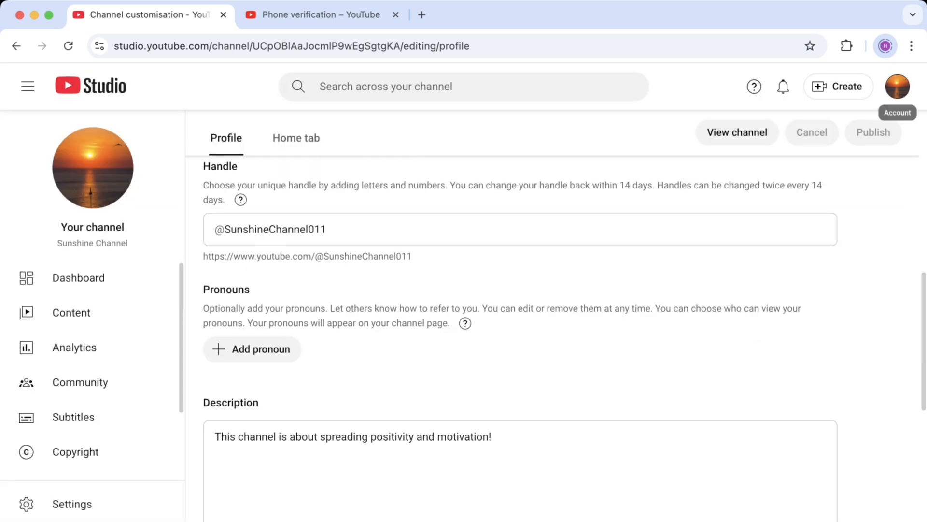
left_click(897, 86)
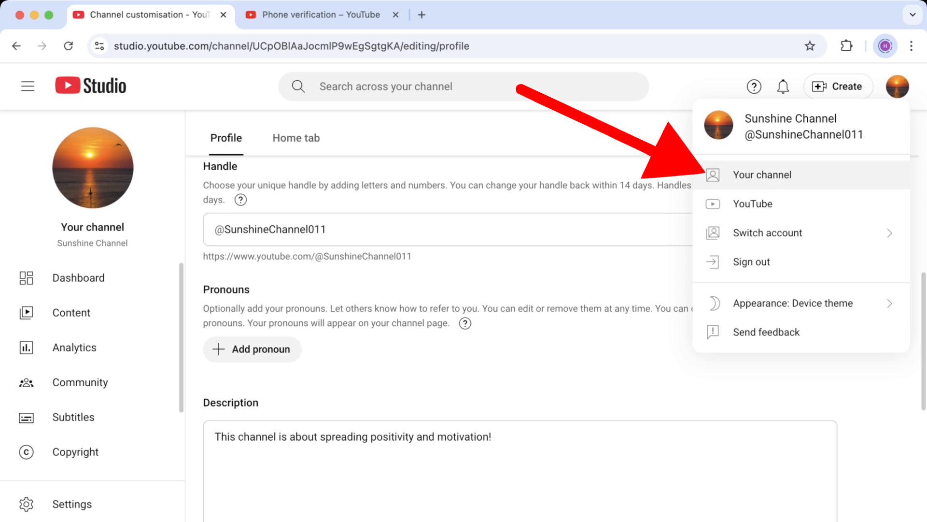
Open the public Sunshine Channel page and select its channel name and handle text
left_click(763, 174)
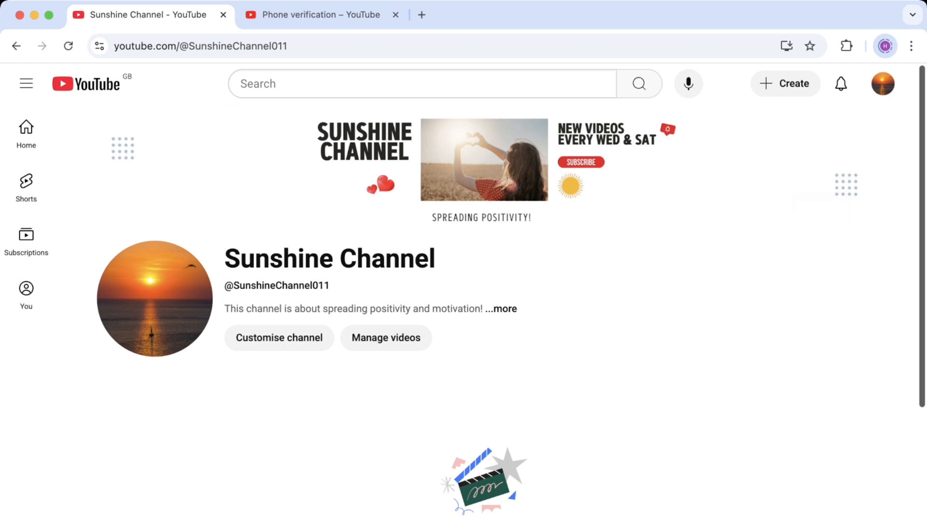
triple_click(319, 258)
triple_click(285, 285)
left_click(323, 287)
left_click_drag(225, 285, 330, 286)
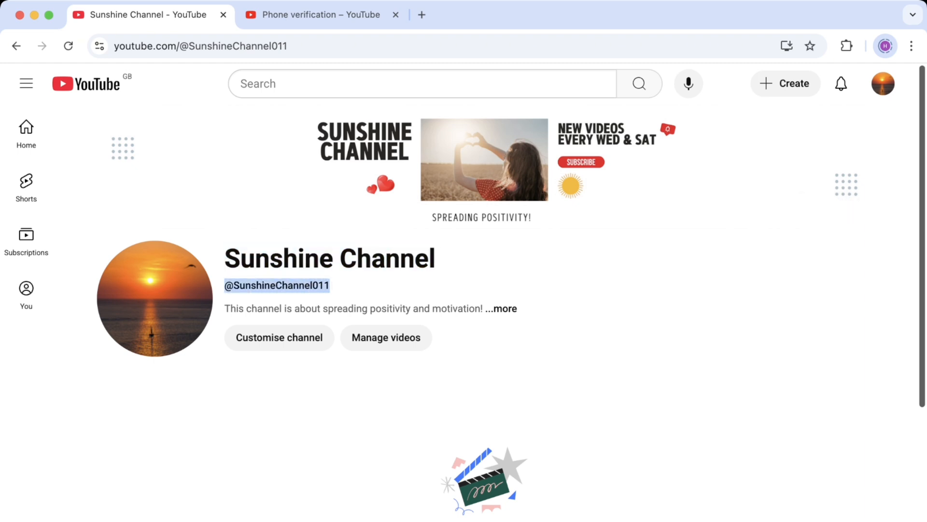
Read the channel's full description and details in the About dialog
left_click(502, 308)
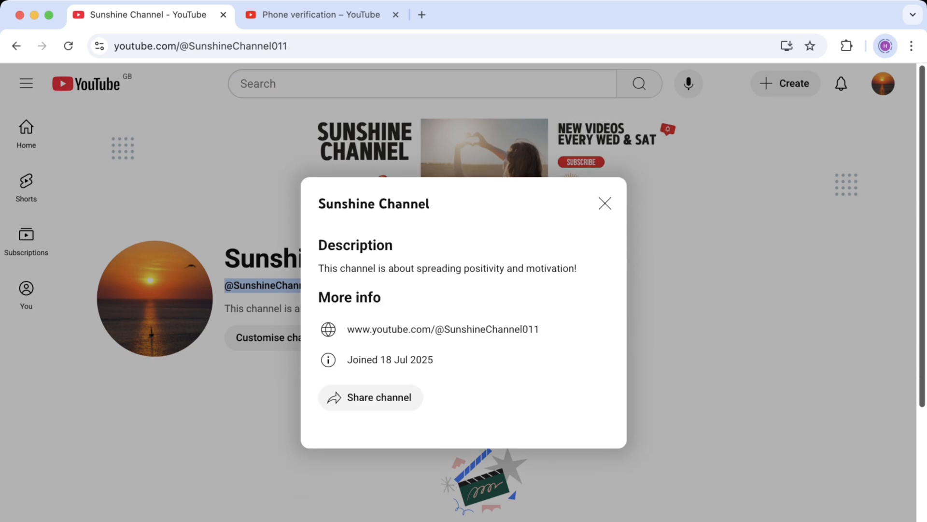
key("Escape")
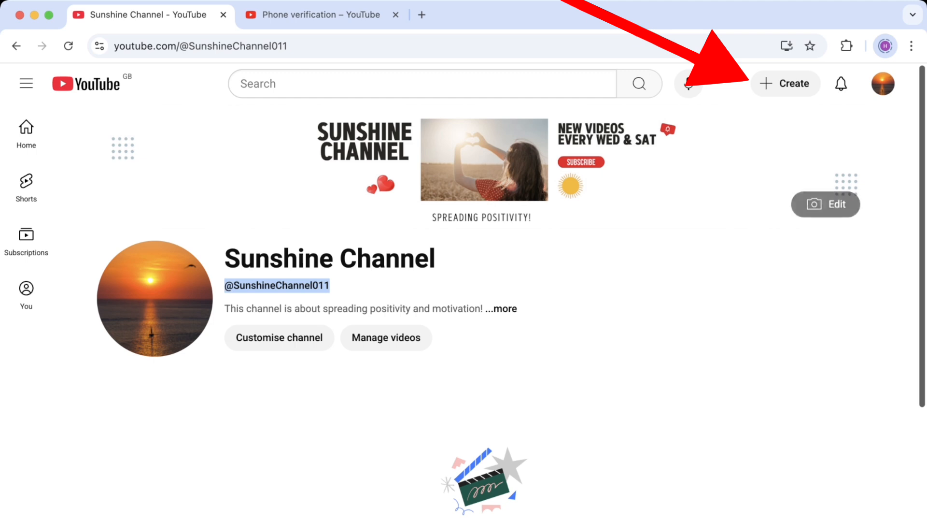
left_click(785, 83)
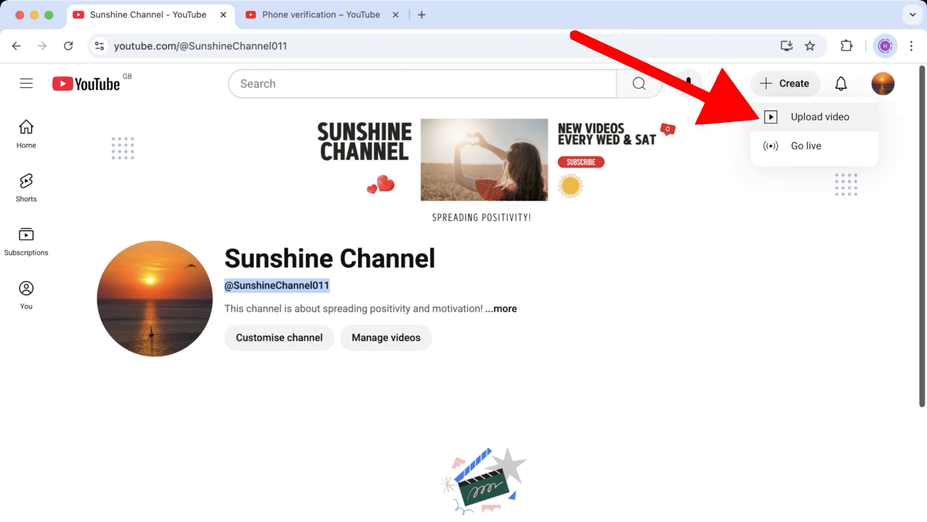
Cancel the video upload and dismiss the Studio welcome to reach the empty Videos list
left_click(820, 117)
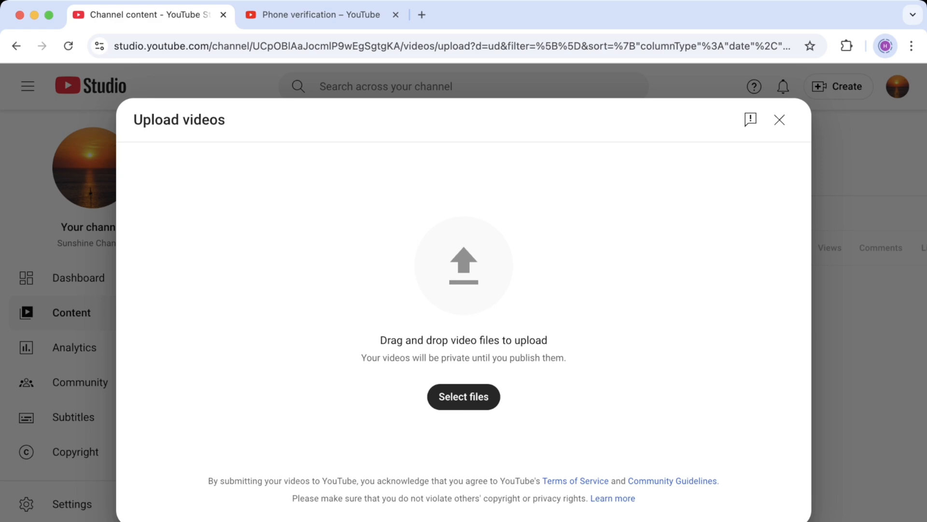
left_click(779, 119)
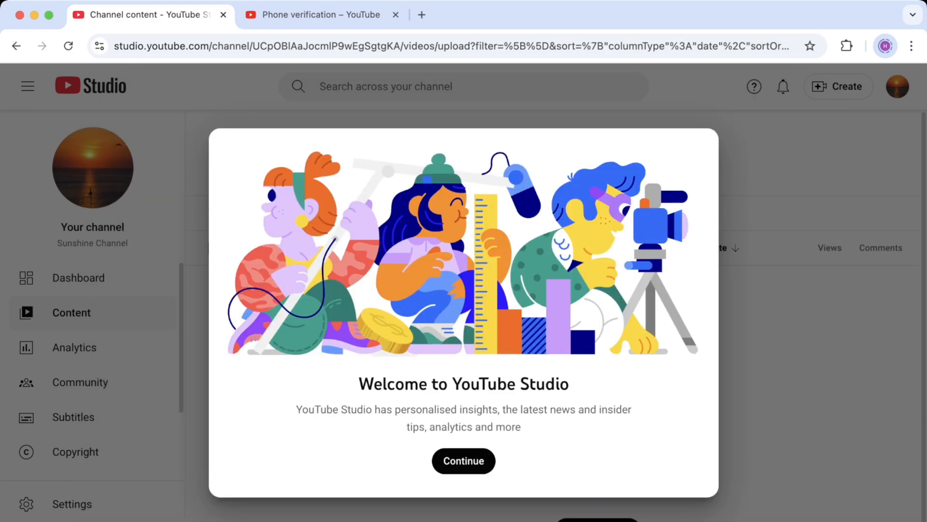
left_click(464, 461)
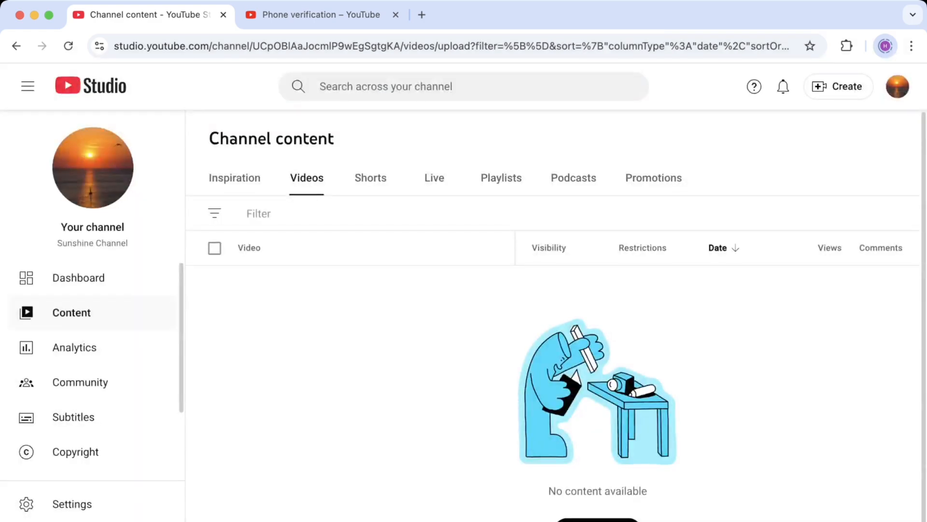